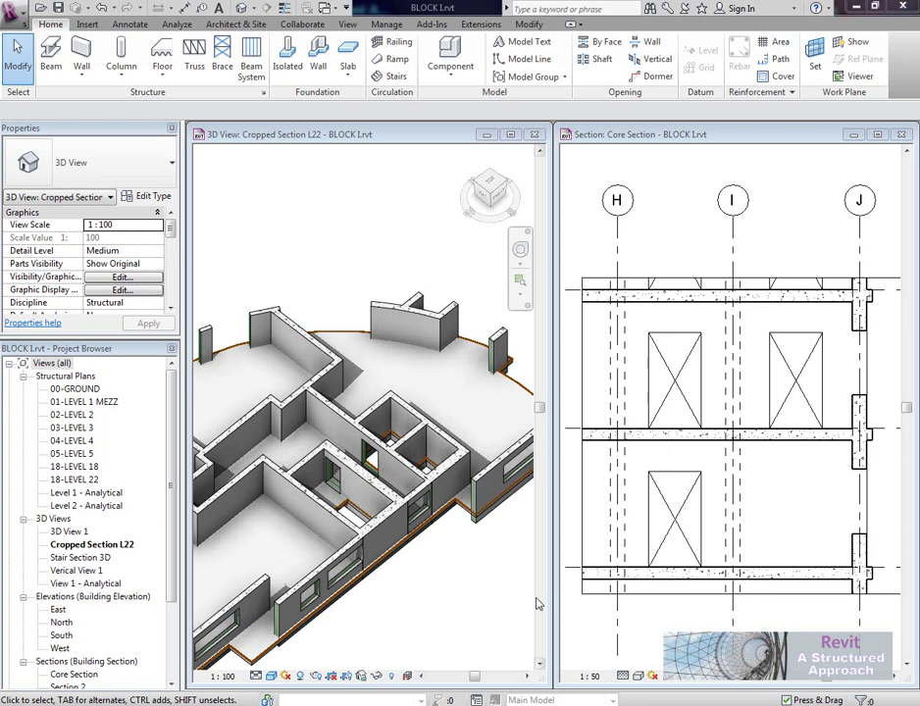
# Inspect the core section, checking the core wall and its existing door opening.
pyautogui.moveTo(464, 601)
pyautogui.keyDown('shift'); pyautogui.mouseDown(button='middle')
pyautogui.moveTo(481, 581)
pyautogui.moveTo(461, 549)
pyautogui.mouseUp(button='middle'); pyautogui.keyUp('shift')
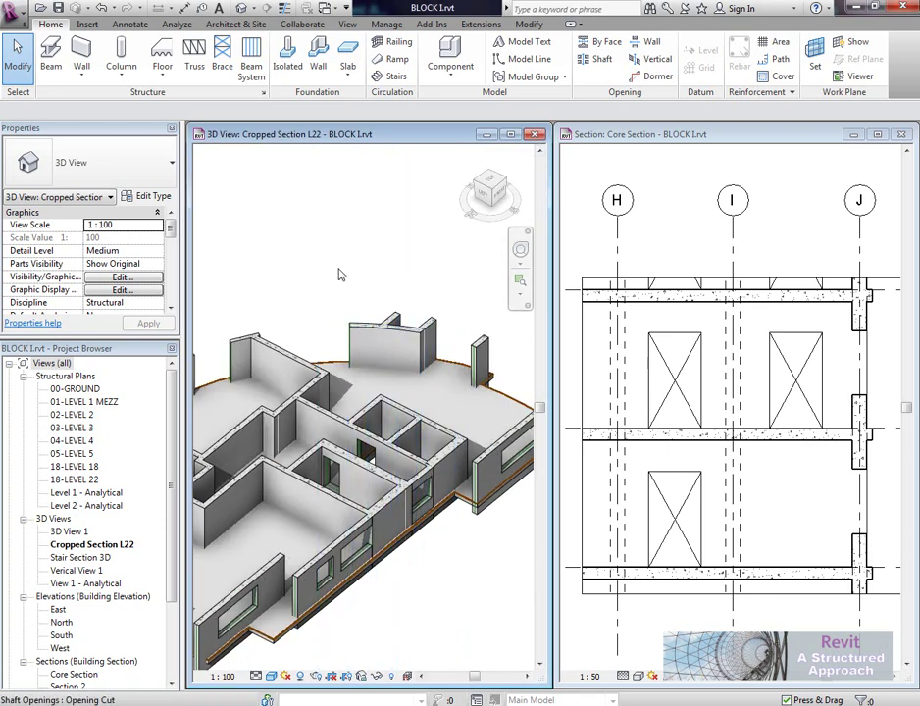
pyautogui.scroll(1, 407, 489)
pyautogui.scroll(1, 397, 496)
pyautogui.scroll(1, 397, 496)
pyautogui.click(824, 492)
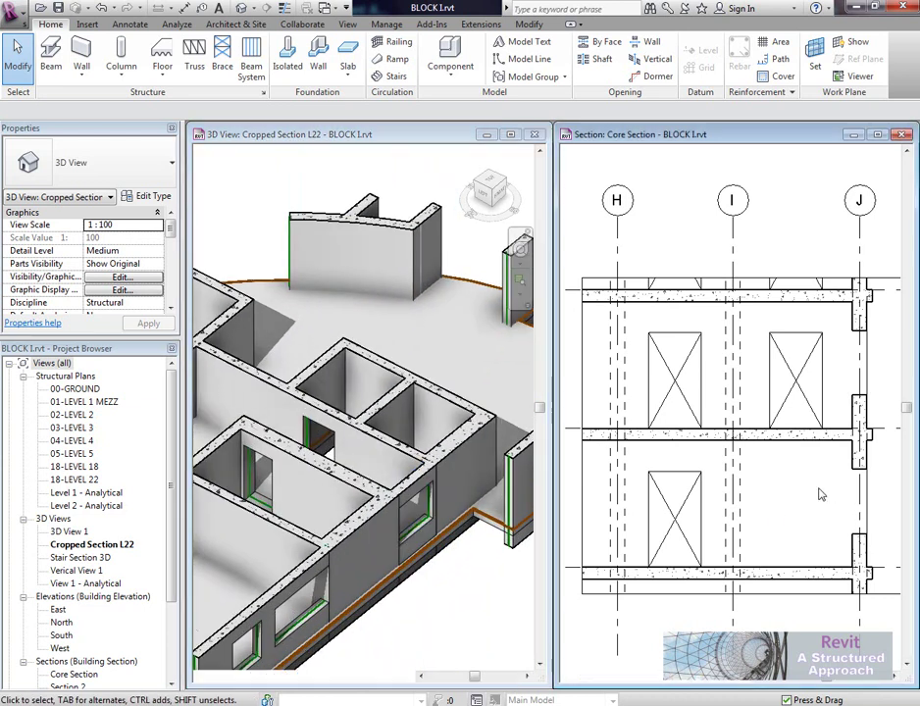
pyautogui.click(868, 461)
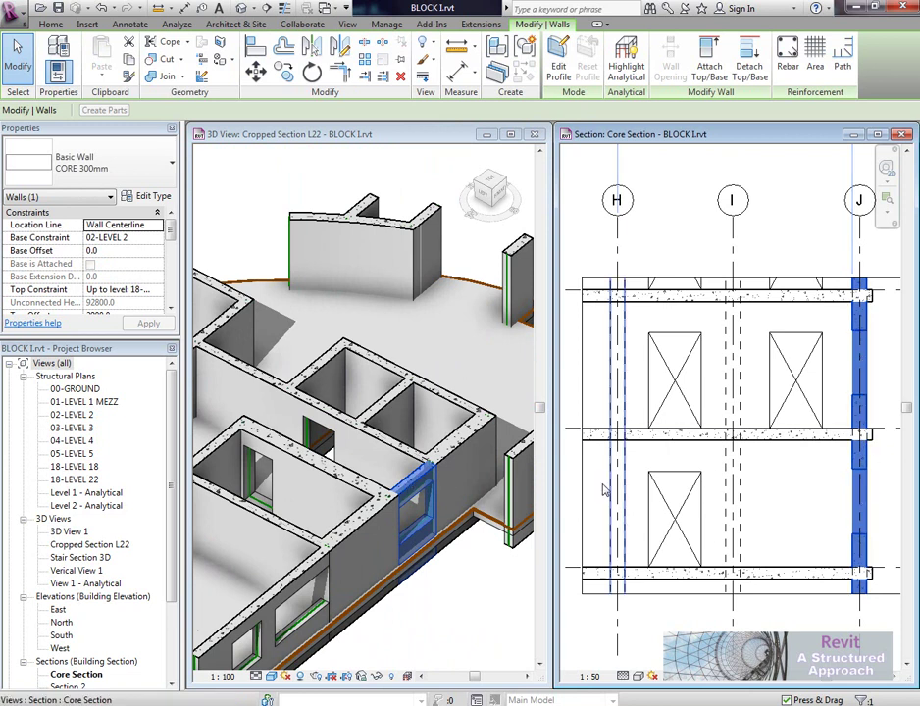
pyautogui.press('Escape')
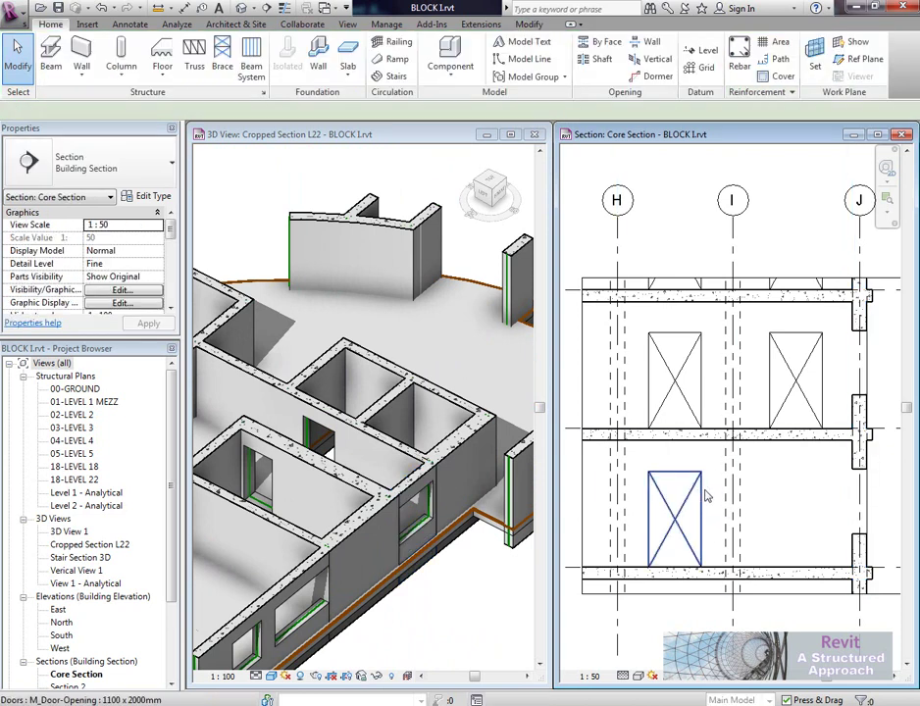
pyautogui.click(701, 492)
pyautogui.press('Escape')
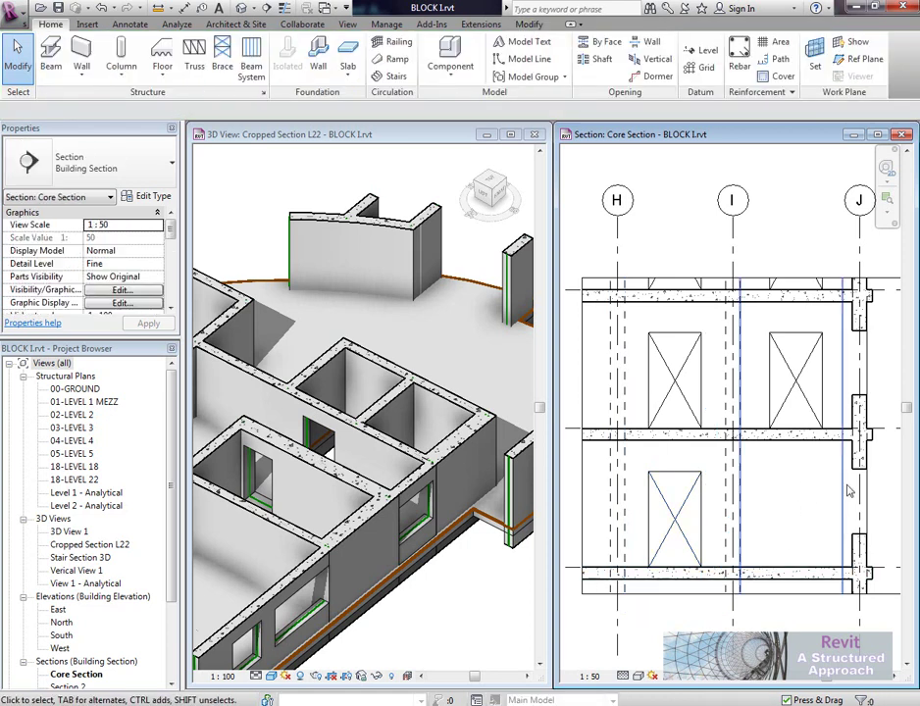
pyautogui.scroll(2, 835, 514)
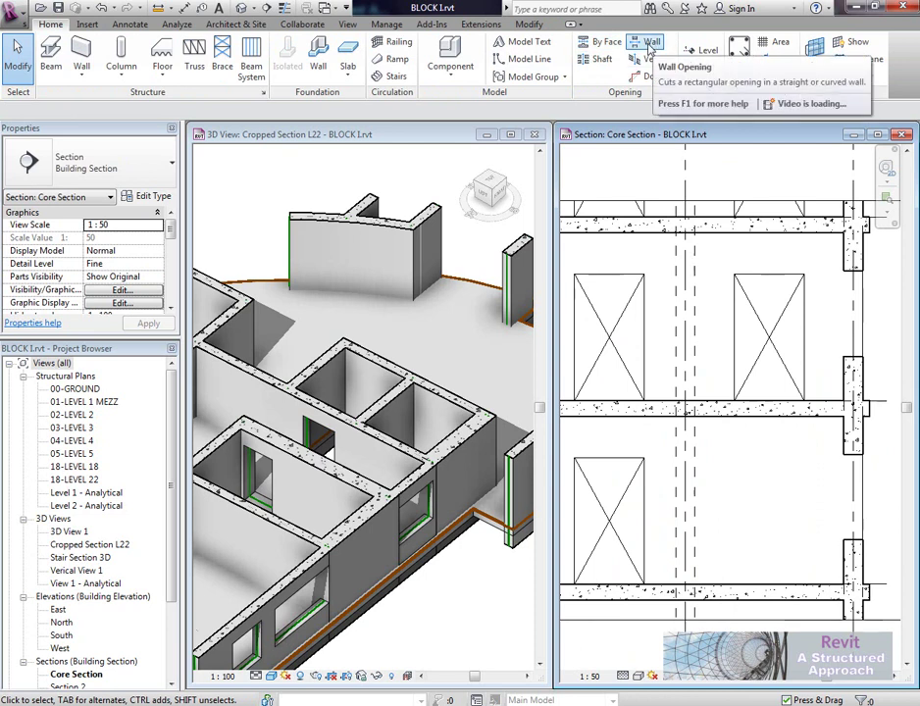
pyautogui.moveTo(651, 43)
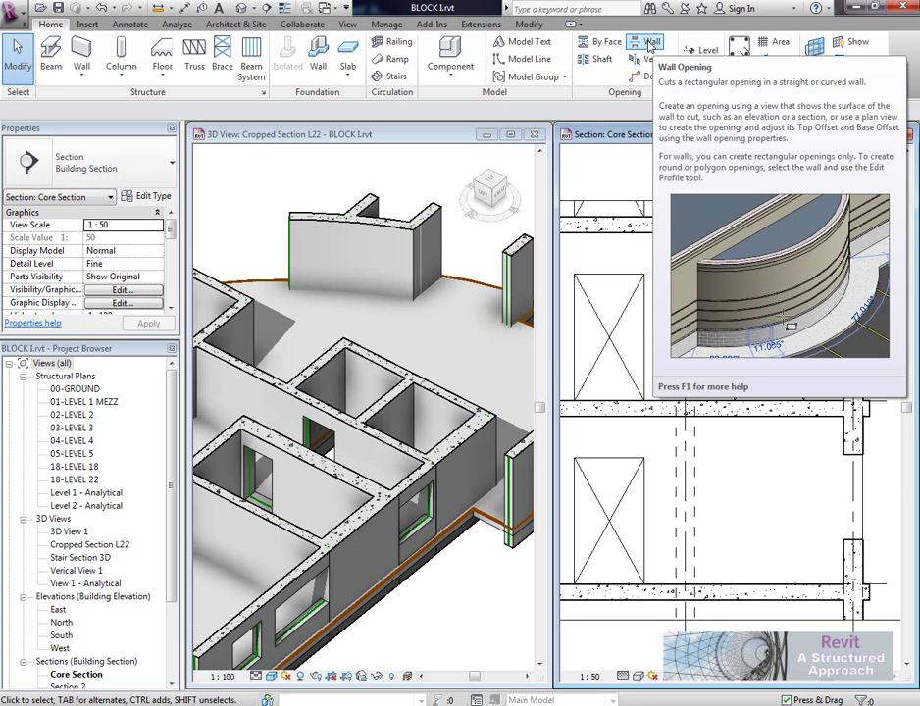
# Draw a rectangular wall opening in the lower core wall beside the door opening.
pyautogui.click(651, 46)
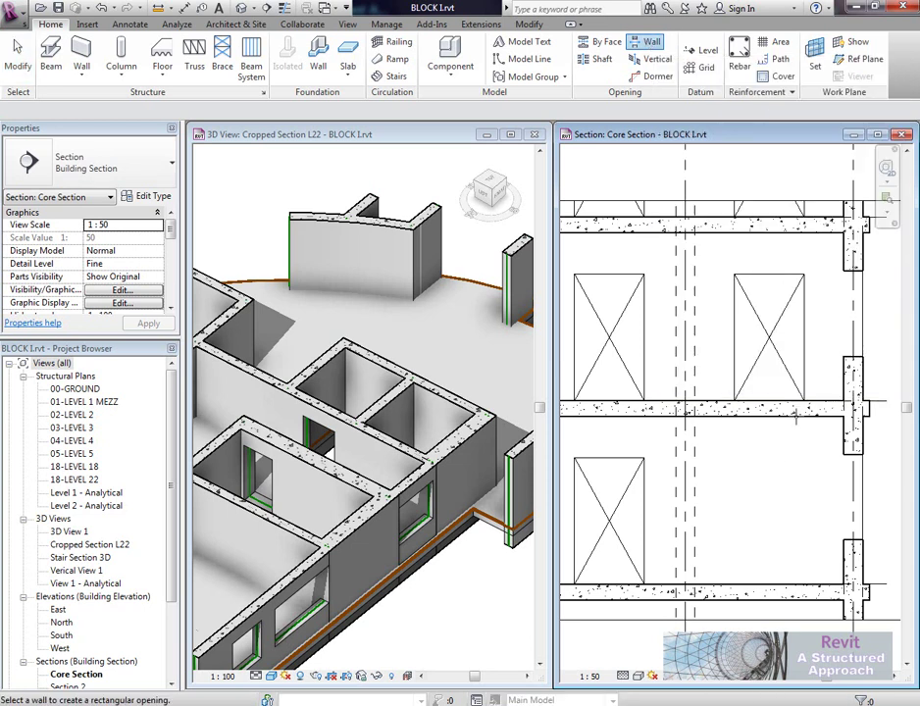
pyautogui.click(805, 368)
pyautogui.click(729, 581)
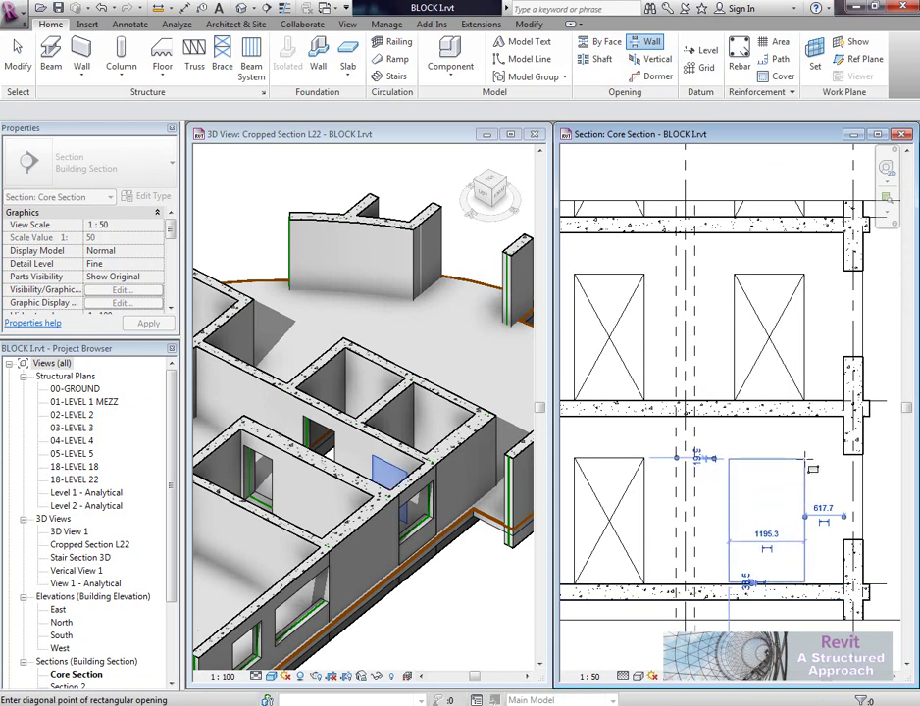
pyautogui.click(806, 467)
pyautogui.click(804, 457)
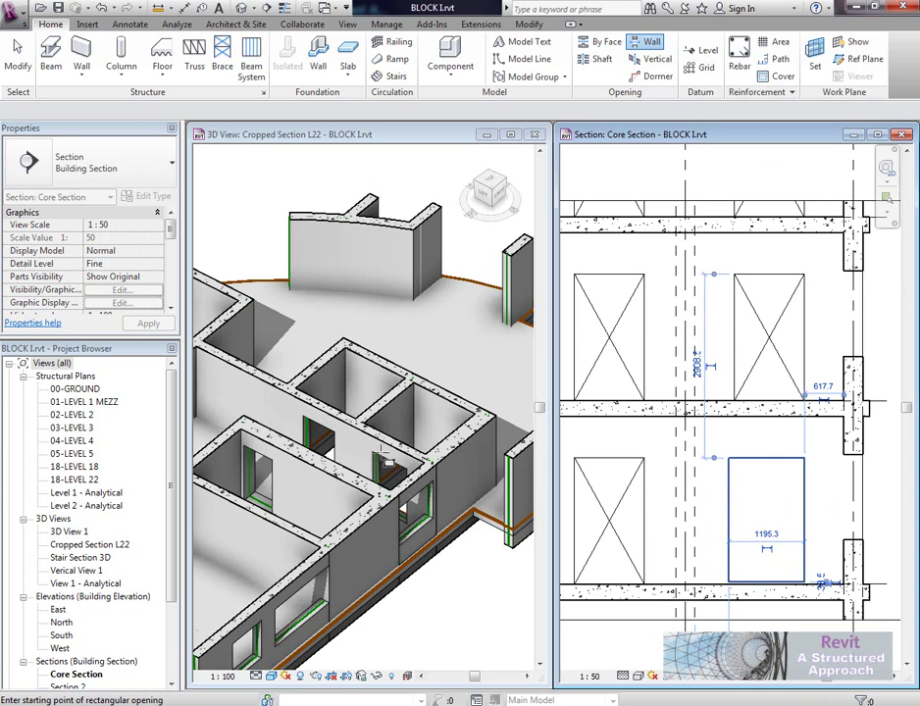
pyautogui.scroll(2, 792, 518)
pyautogui.scroll(1, 775, 535)
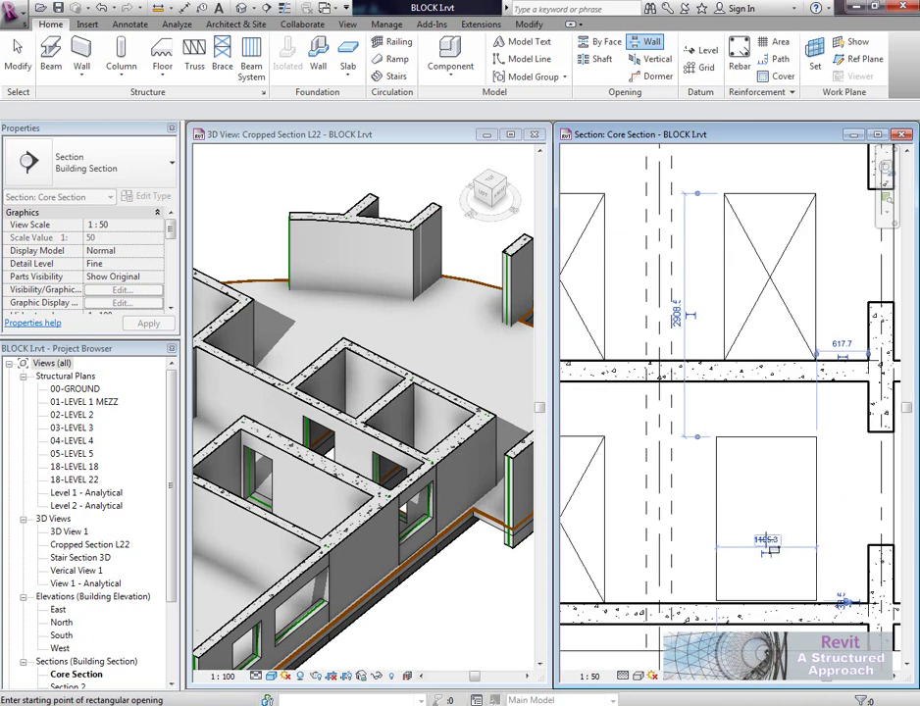
# Set the new opening's width dimension to 1000 mm.
pyautogui.click(775, 535)
pyautogui.write('1000')
pyautogui.press('Return')
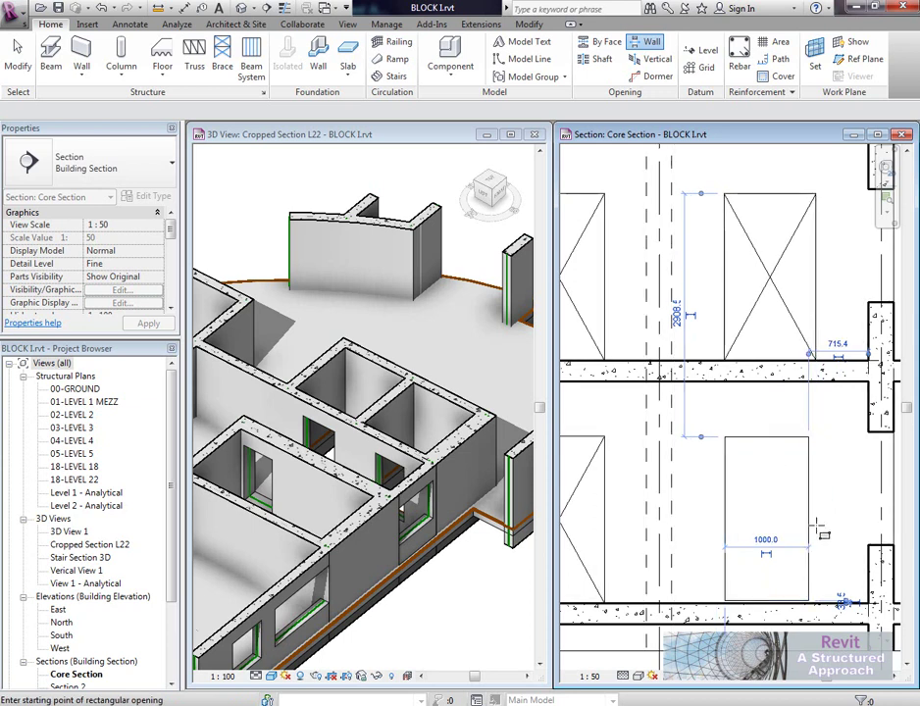
pyautogui.scroll(2, 776, 589)
pyautogui.scroll(2, 746, 530)
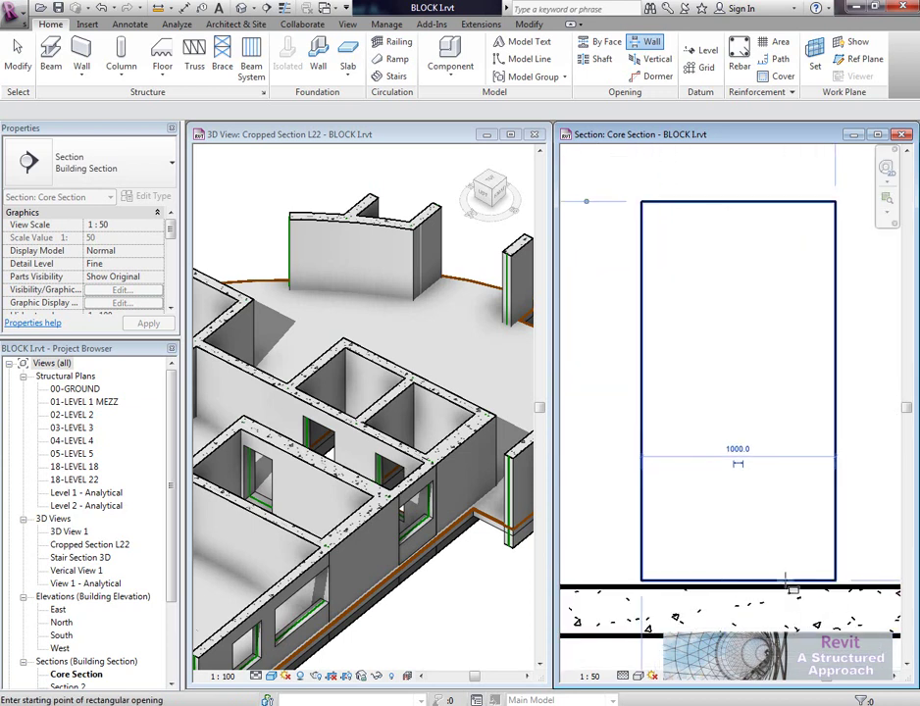
pyautogui.scroll(-2, 739, 517)
pyautogui.scroll(-1, 741, 514)
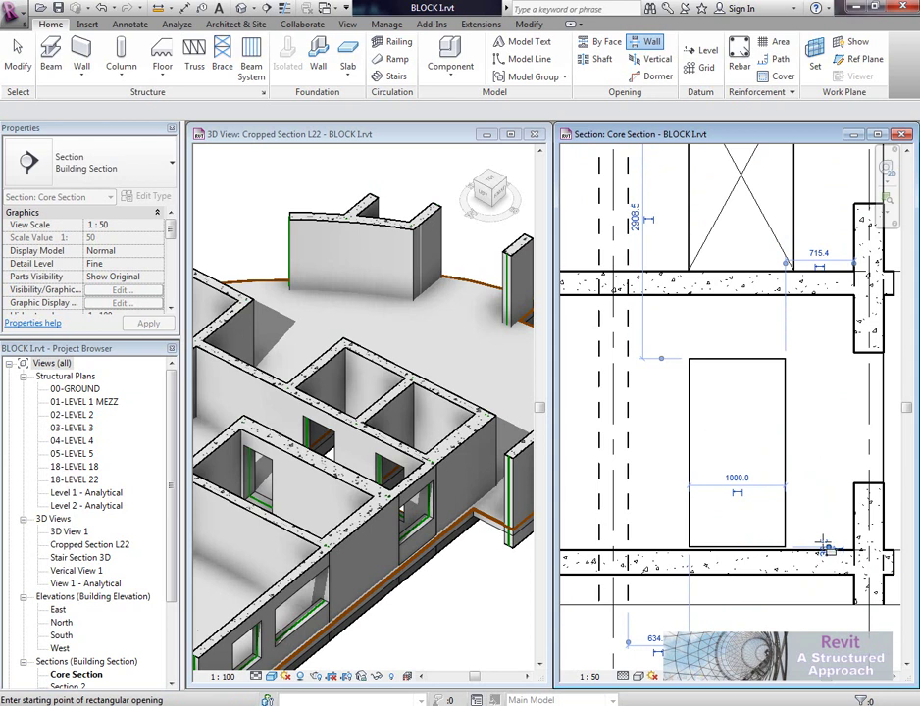
# Set the gap below the new opening to 0 and drag its top edge down.
pyautogui.press('Escape')
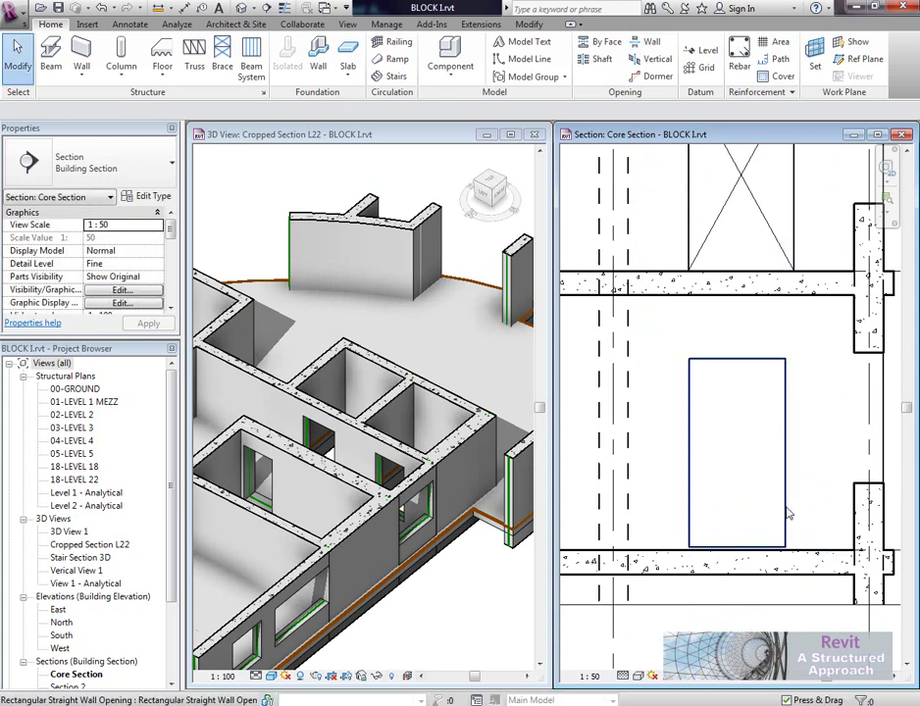
pyautogui.click(791, 548)
pyautogui.click(792, 548)
pyautogui.press('Return')
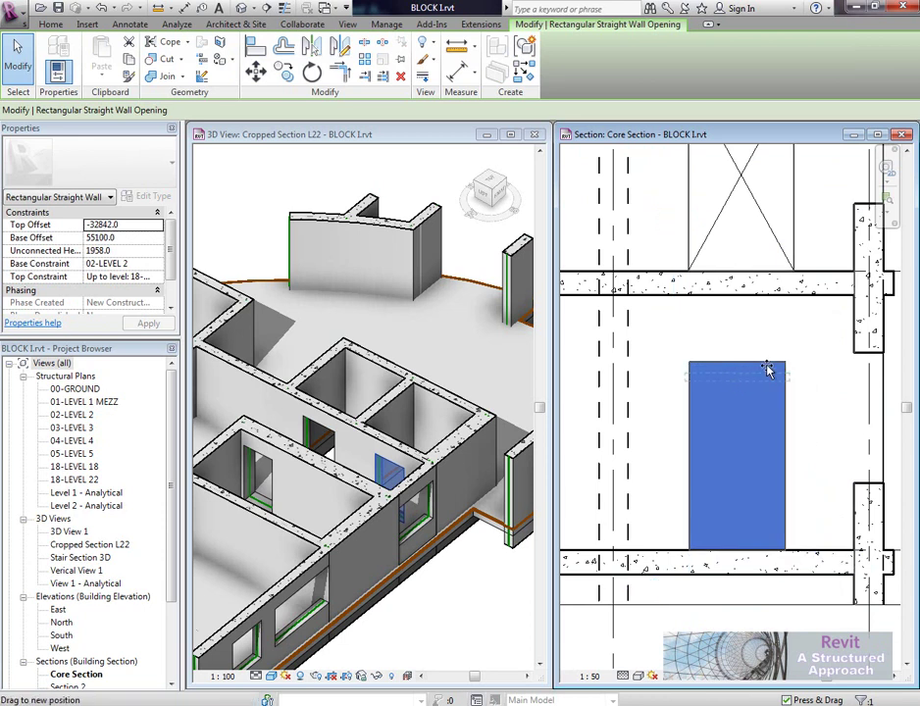
pyautogui.moveTo(769, 370); pyautogui.dragTo(767, 377)
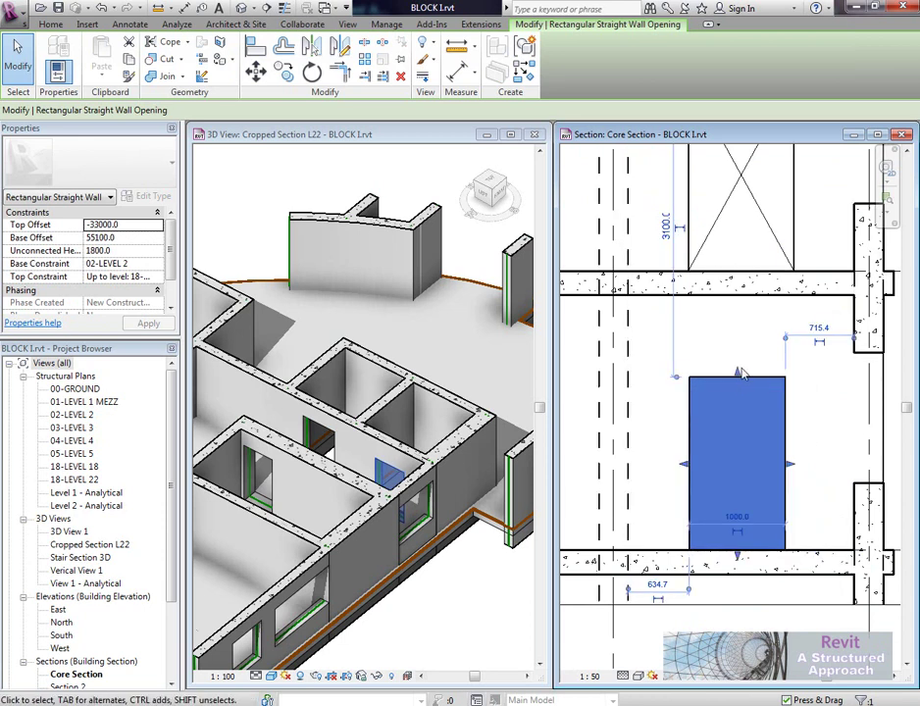
# Check the shaft opening, then select and remove the trial lower-right wall opening.
pyautogui.click(786, 412)
pyautogui.press('Escape')
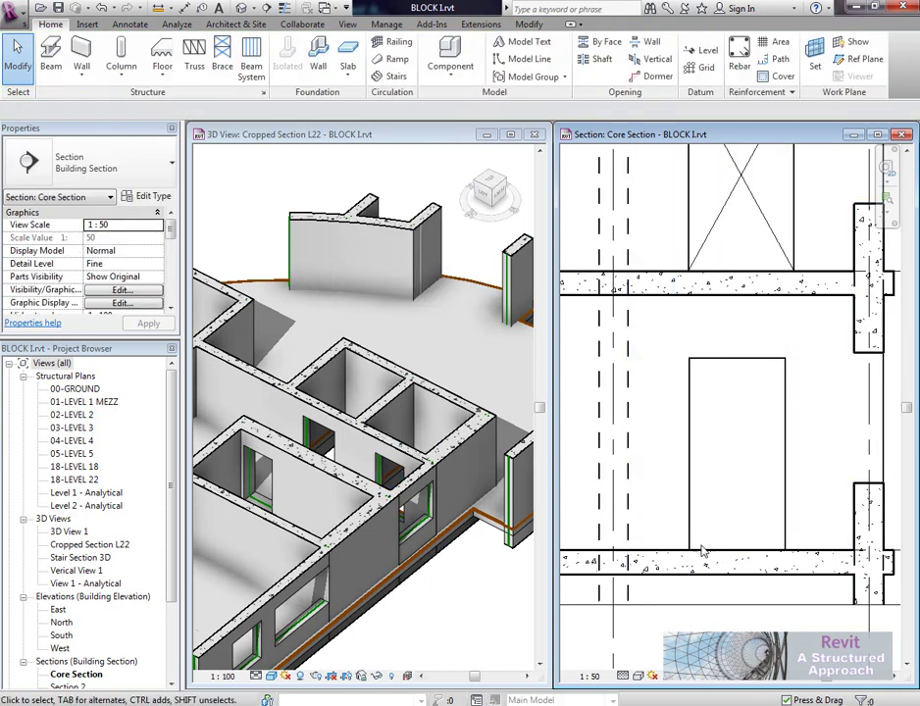
pyautogui.moveTo(798, 281); pyautogui.dragTo(791, 387, button='middle')
pyautogui.scroll(-1, 755, 308)
pyautogui.scroll(-1, 636, 309)
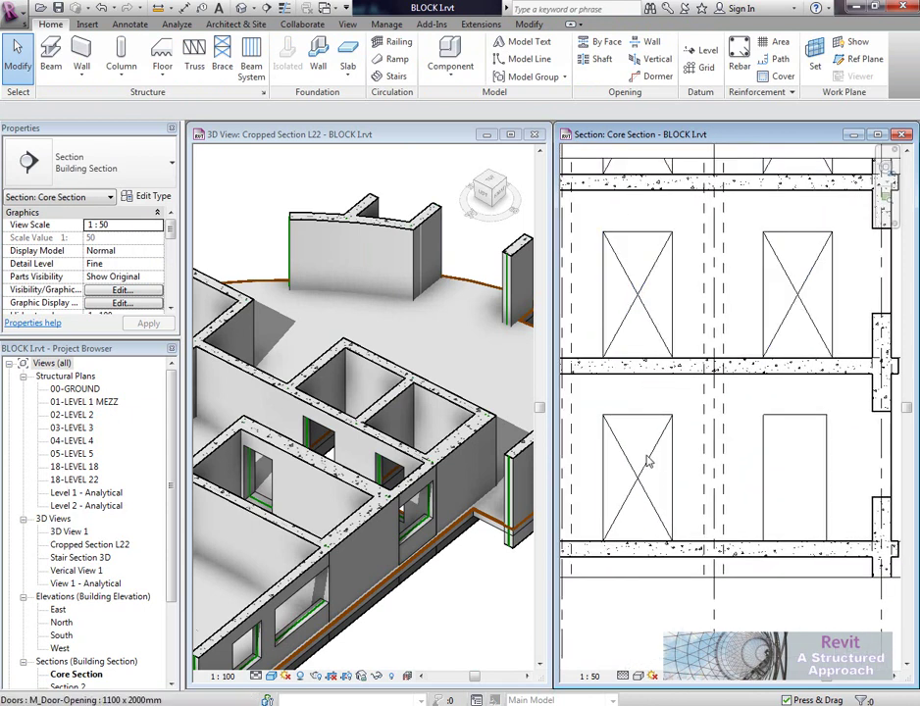
pyautogui.click(820, 423)
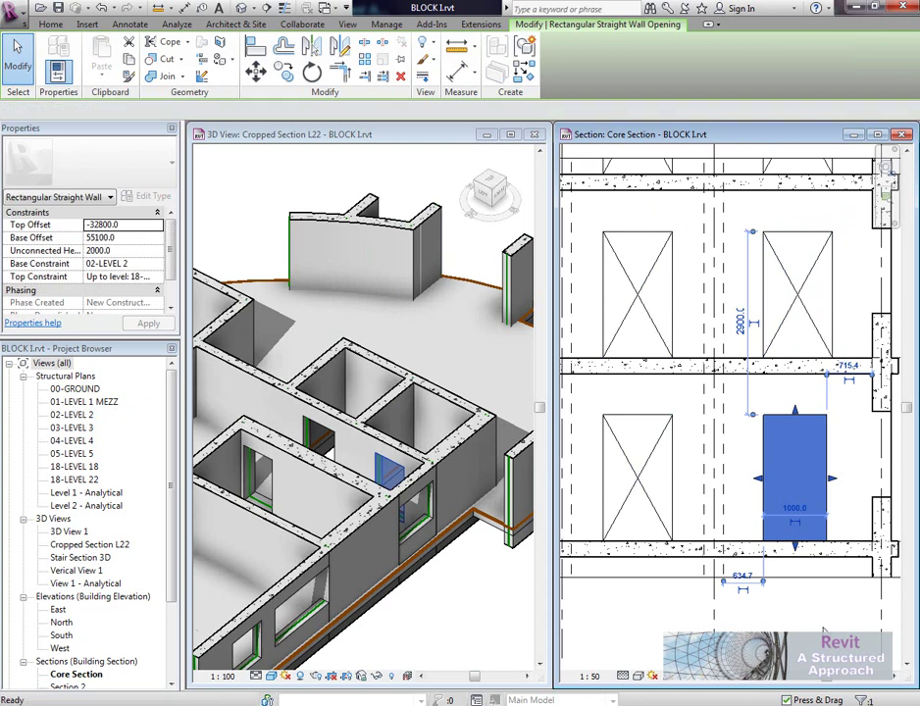
pyautogui.press('Escape')
# Start the Architect & Site Door tool, clear the host error, and list M_Door-Opening sizes.
pyautogui.click(239, 27)
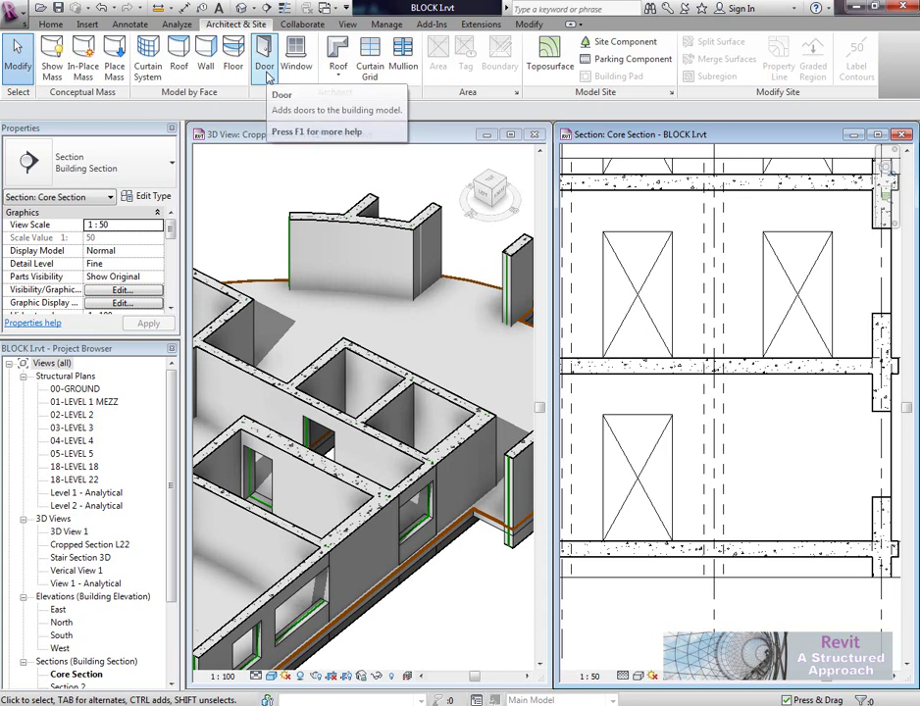
pyautogui.click(266, 78)
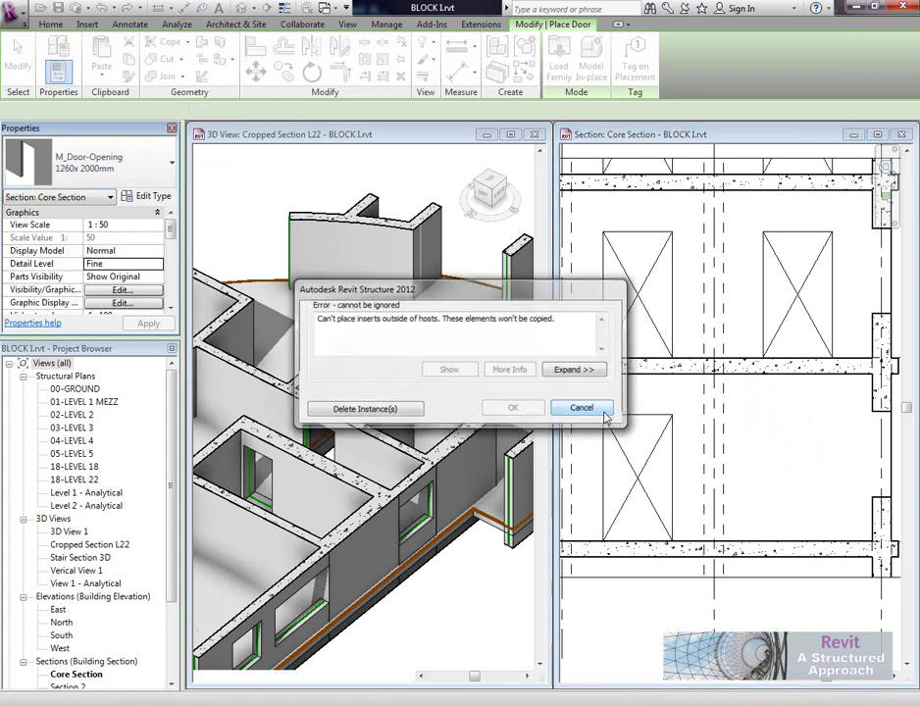
pyautogui.click(583, 408)
pyautogui.press('Escape')
pyautogui.press('Escape')
pyautogui.click(217, 44)
pyautogui.click(138, 168)
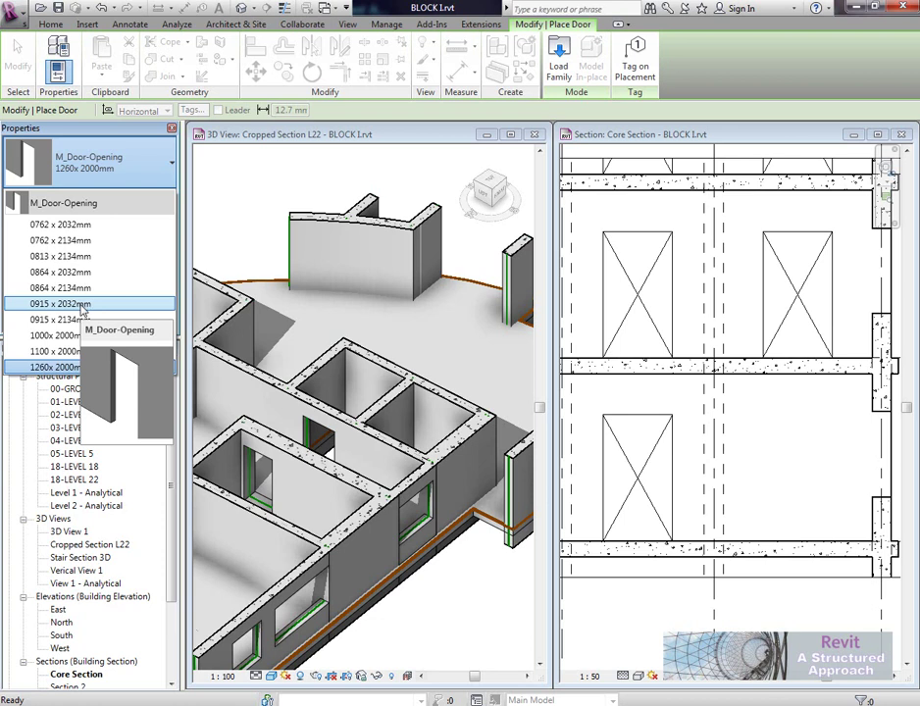
# Place a 0915 x 2032mm door opening in the lower core wall.
pyautogui.click(82, 307)
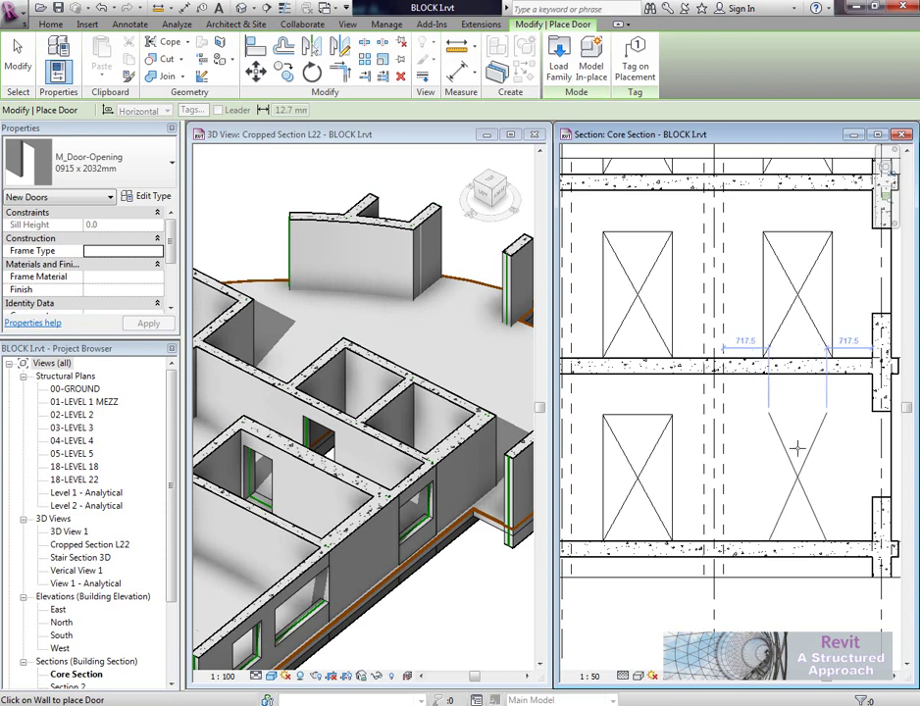
pyautogui.click(800, 447)
pyautogui.scroll(3, 862, 479)
pyautogui.press('Escape')
# Try a 600 mm left-side distance, undo it, and reselect the door.
pyautogui.click(797, 464)
pyautogui.moveTo(841, 481); pyautogui.dragTo(842, 456, button='middle')
pyautogui.click(692, 587)
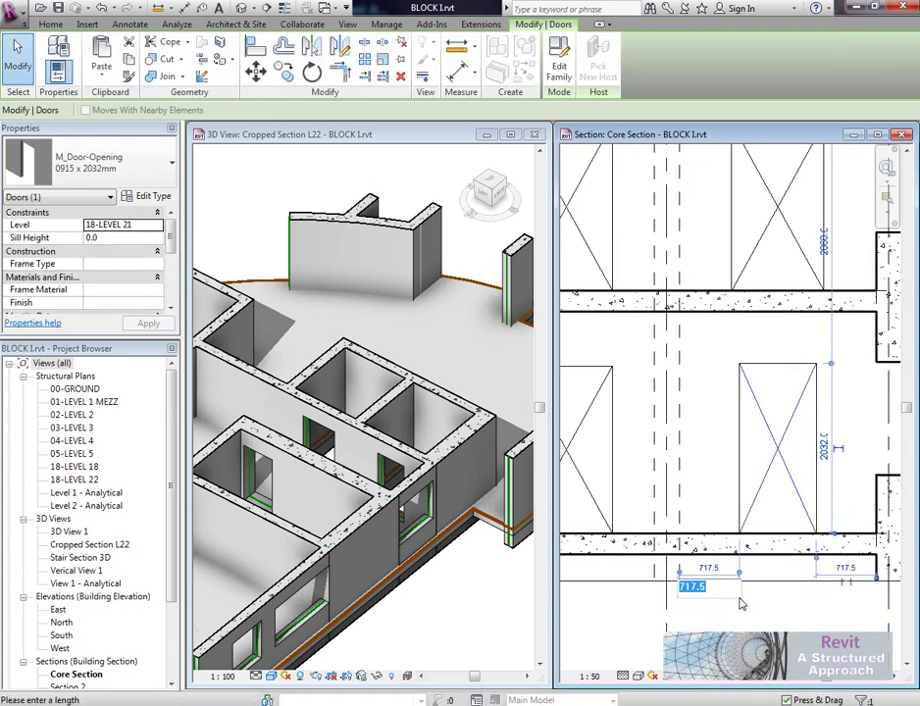
pyautogui.write('600')
pyautogui.press('Return')
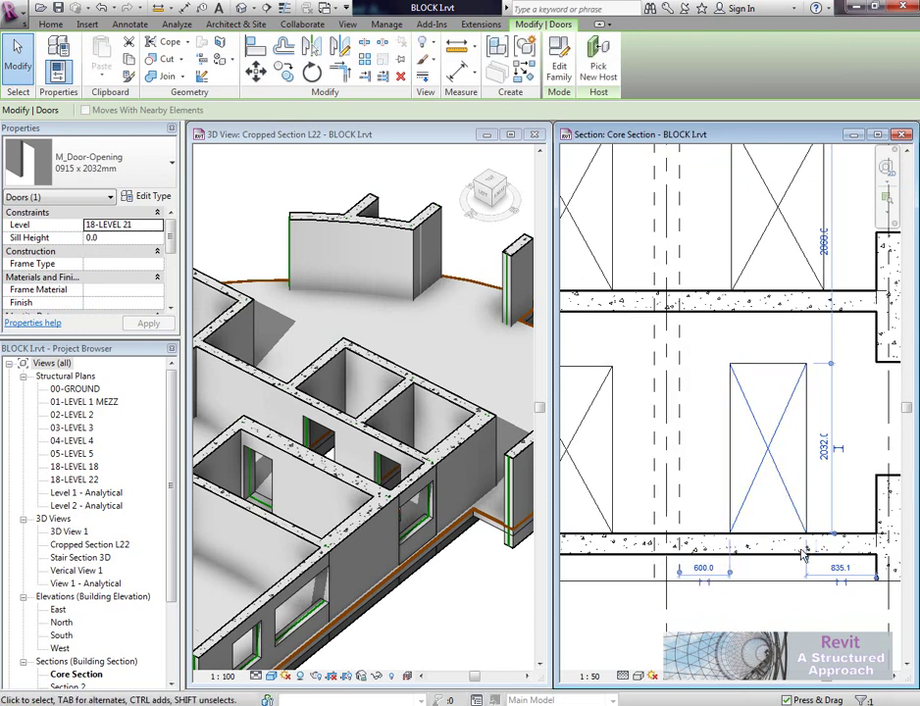
pyautogui.hotkey('ctrl', 'z')
pyautogui.click(787, 437)
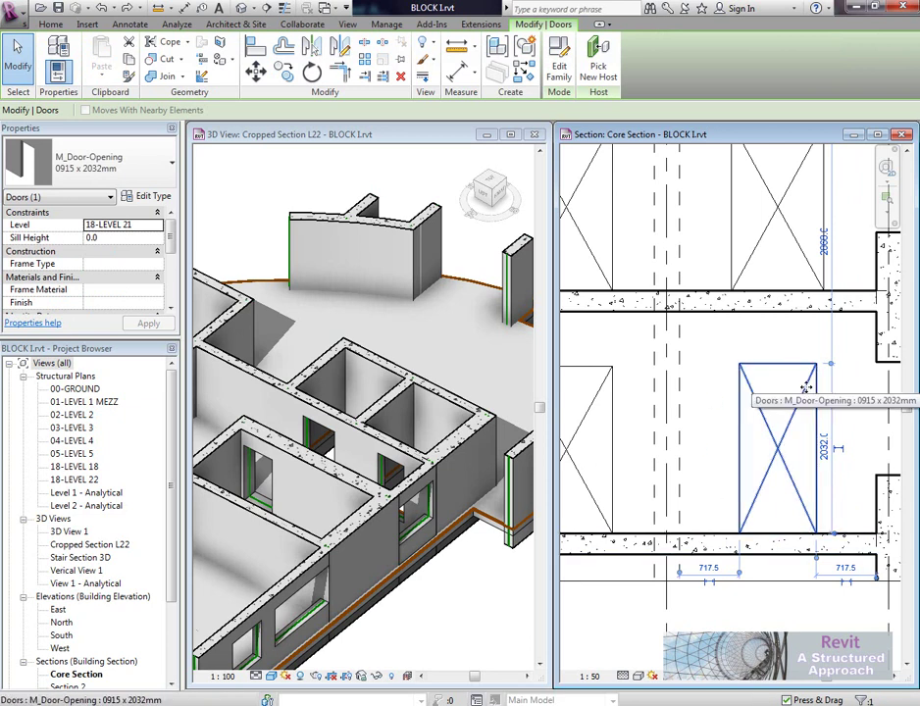
# Duplicate the door opening type as a new type named 'test'.
pyautogui.click(148, 200)
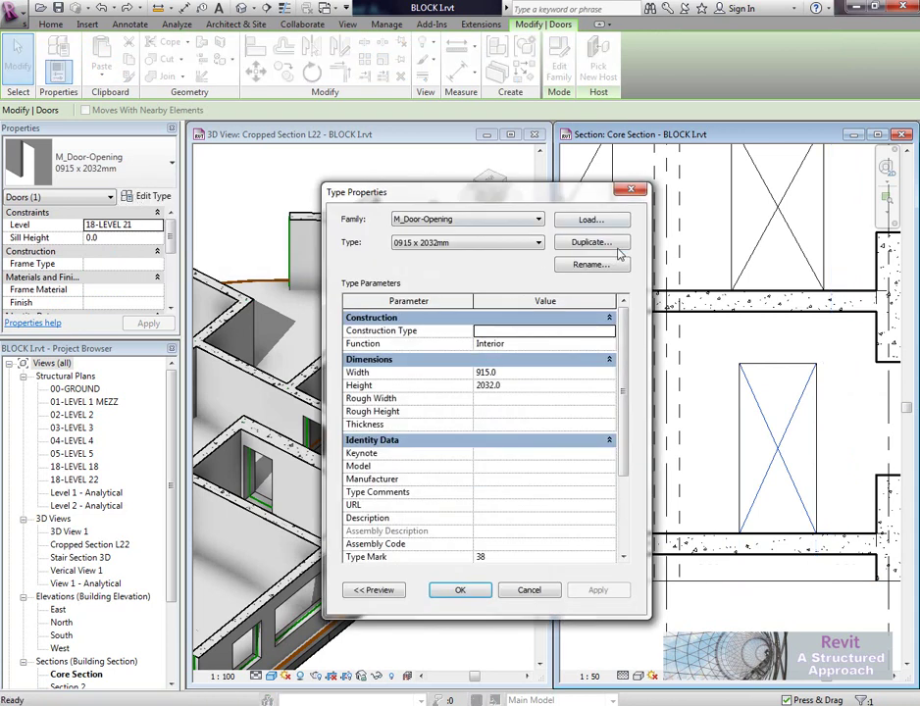
pyautogui.click(609, 247)
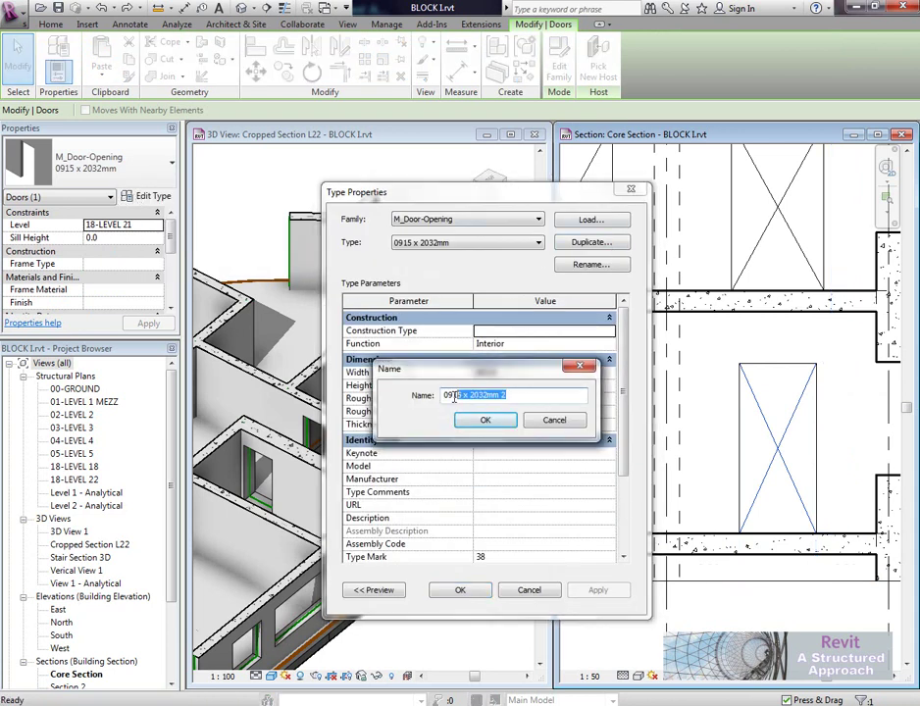
pyautogui.write('test')
pyautogui.click(496, 422)
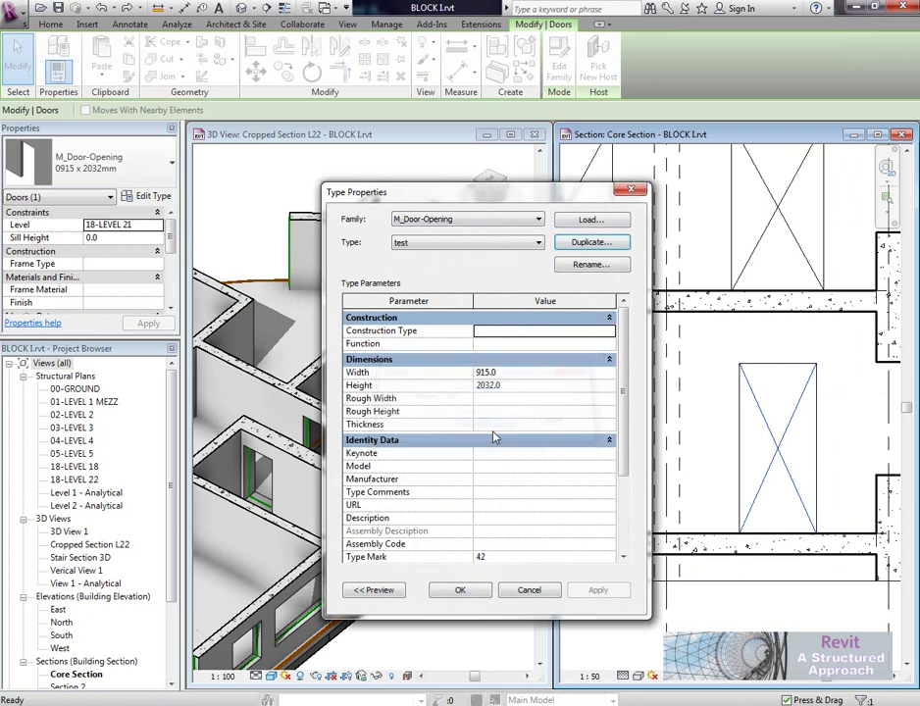
# Give the 'test' type Width 1000 and Height 2000, applying the changes.
pyautogui.click(502, 376)
pyautogui.write('1000')
pyautogui.click(526, 385)
pyautogui.write('2000')
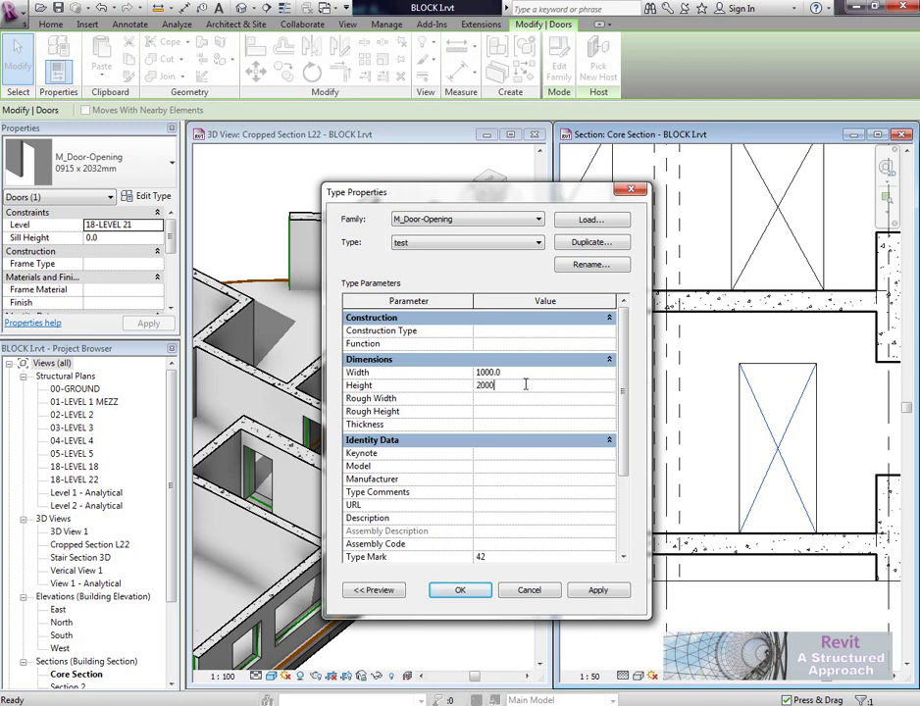
pyautogui.click(600, 589)
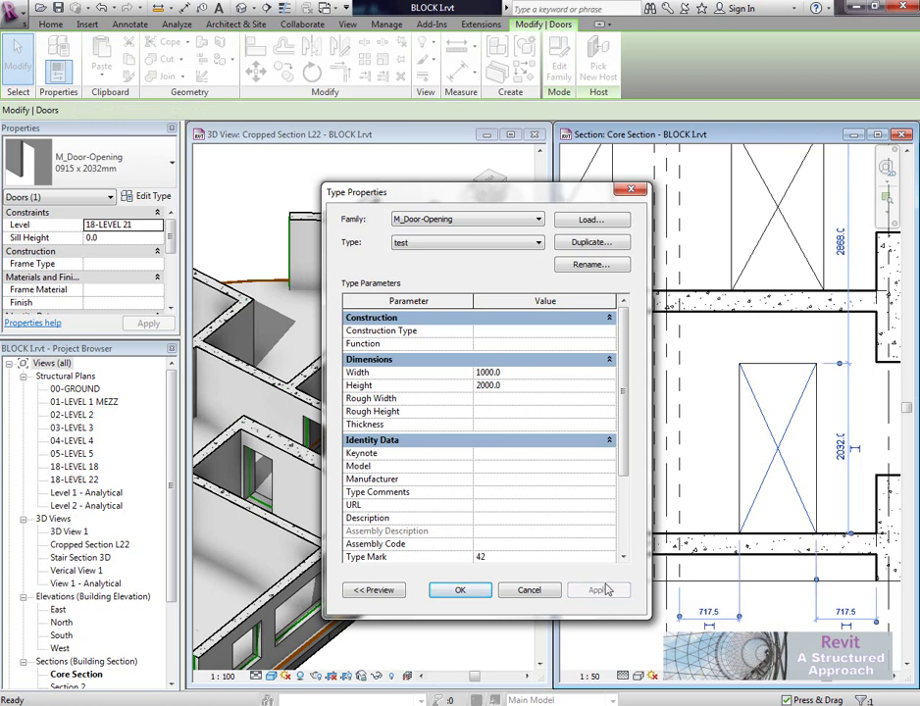
pyautogui.click(451, 597)
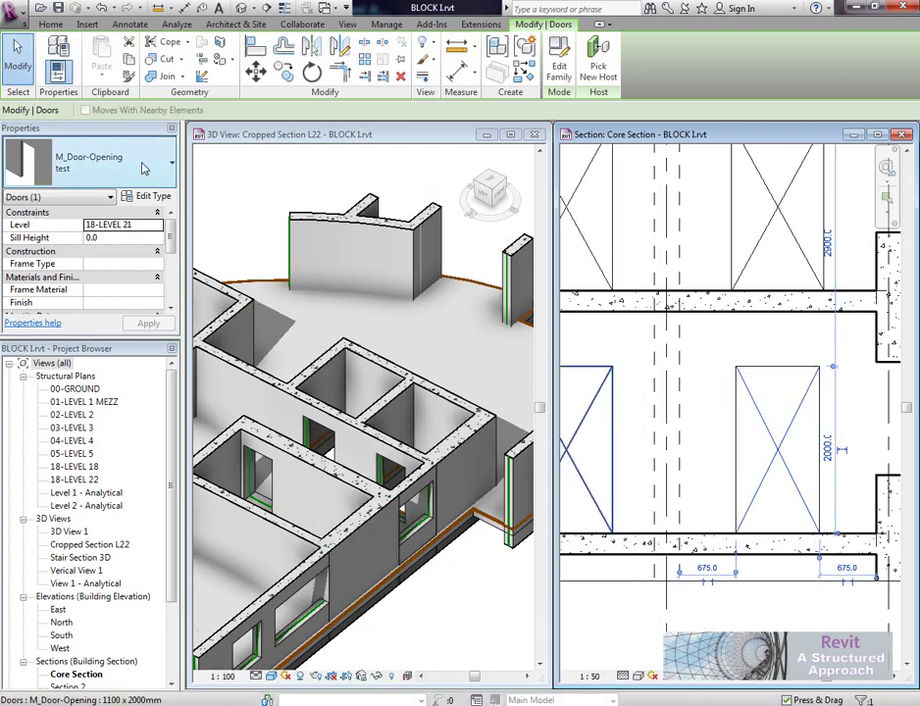
# Select the section's door opening and open M_Door-Opening in the family editor.
pyautogui.click(796, 350)
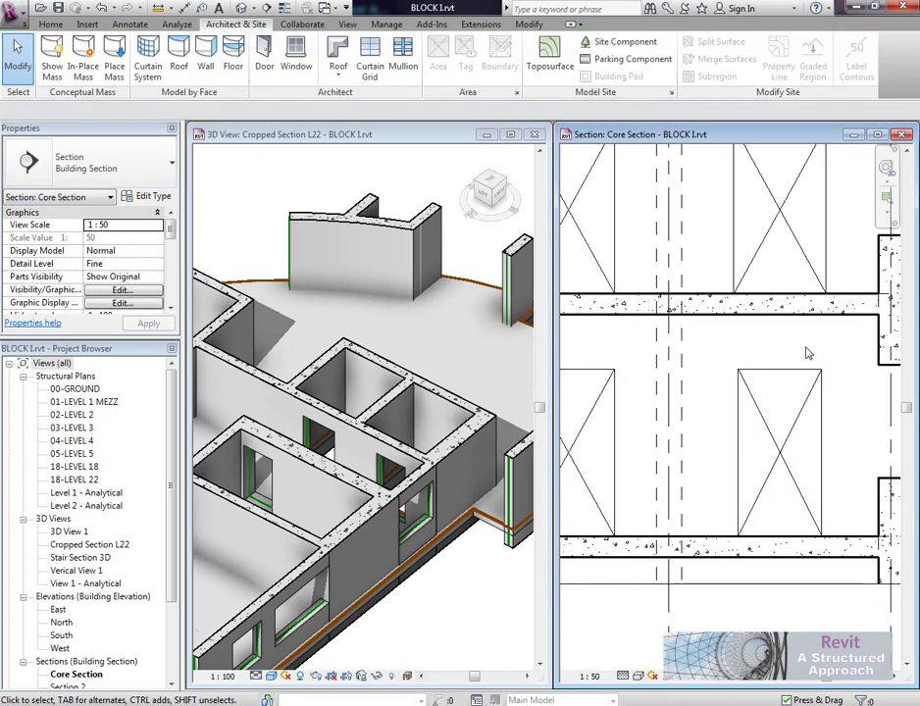
pyautogui.click(820, 378)
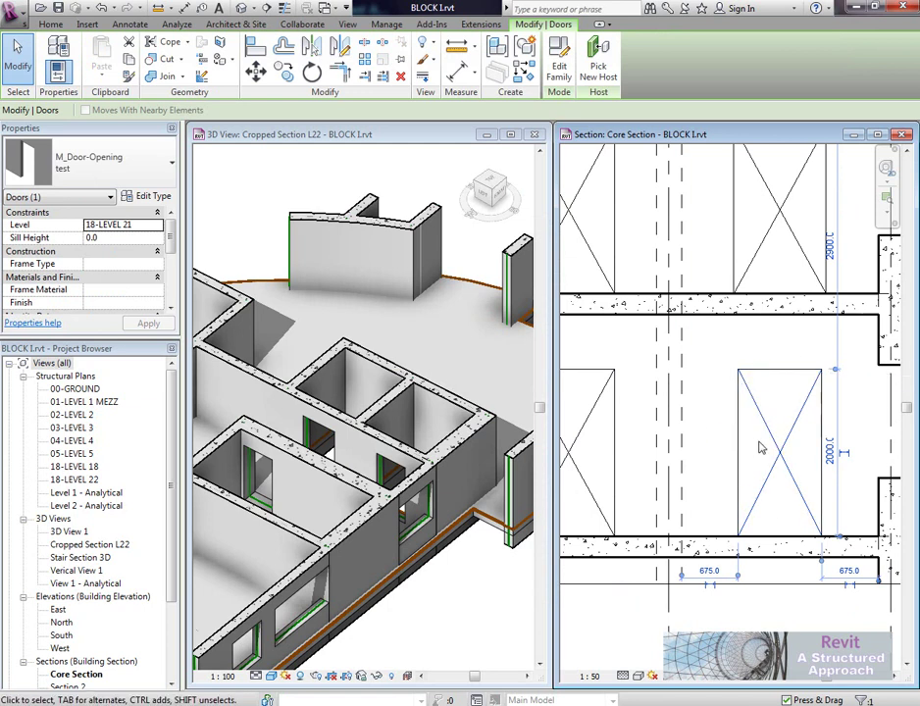
pyautogui.click(559, 61)
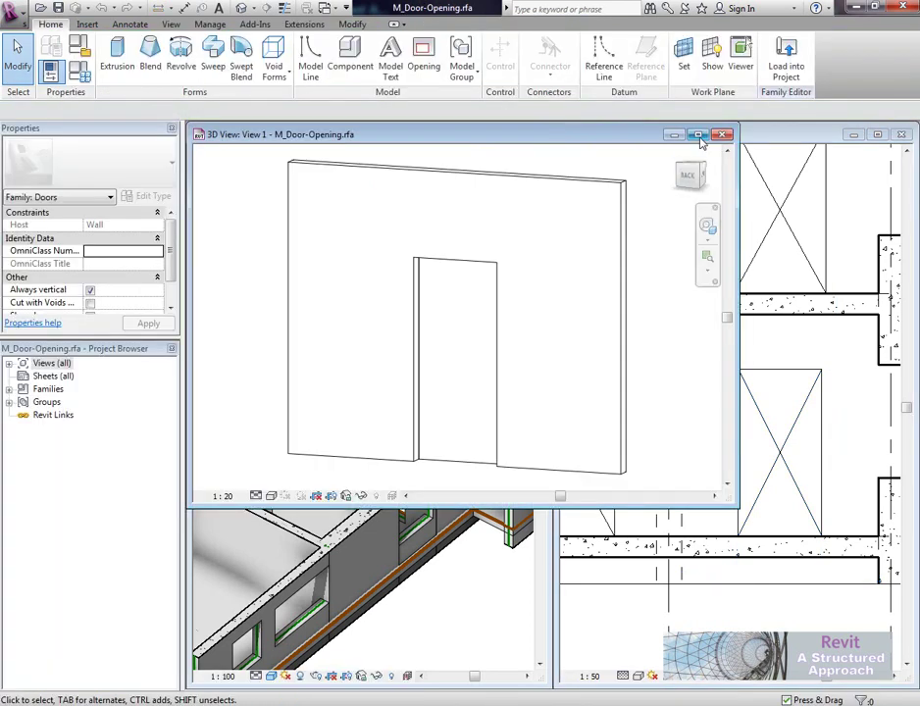
# Open the family's Ref. Level floor plan from the project browser.
pyautogui.click(698, 136)
pyautogui.moveTo(554, 341); pyautogui.dragTo(576, 418, button='middle')
pyautogui.moveTo(669, 415)
pyautogui.keyDown('shift'); pyautogui.mouseDown(button='middle')
pyautogui.moveTo(552, 479)
pyautogui.moveTo(358, 432)
pyautogui.mouseUp(button='middle'); pyautogui.keyUp('shift')
pyautogui.moveTo(126, 337); pyautogui.dragTo(126, 386)
pyautogui.doubleClick(49, 412)
pyautogui.click(24, 425)
pyautogui.doubleClick(69, 438)
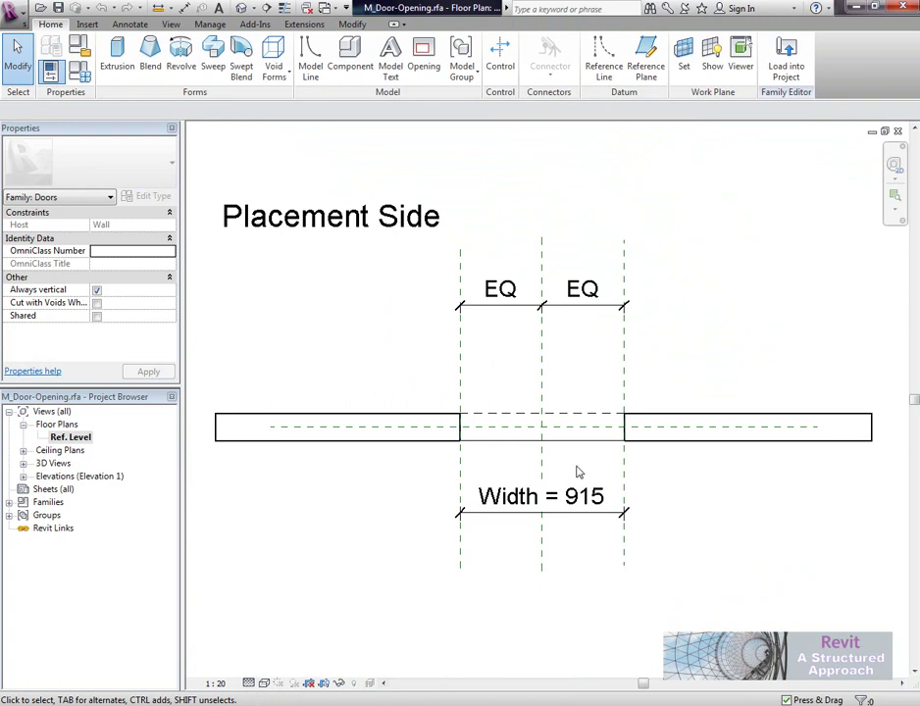
# Make the Width = 915 dimension an instance parameter.
pyautogui.click(539, 508)
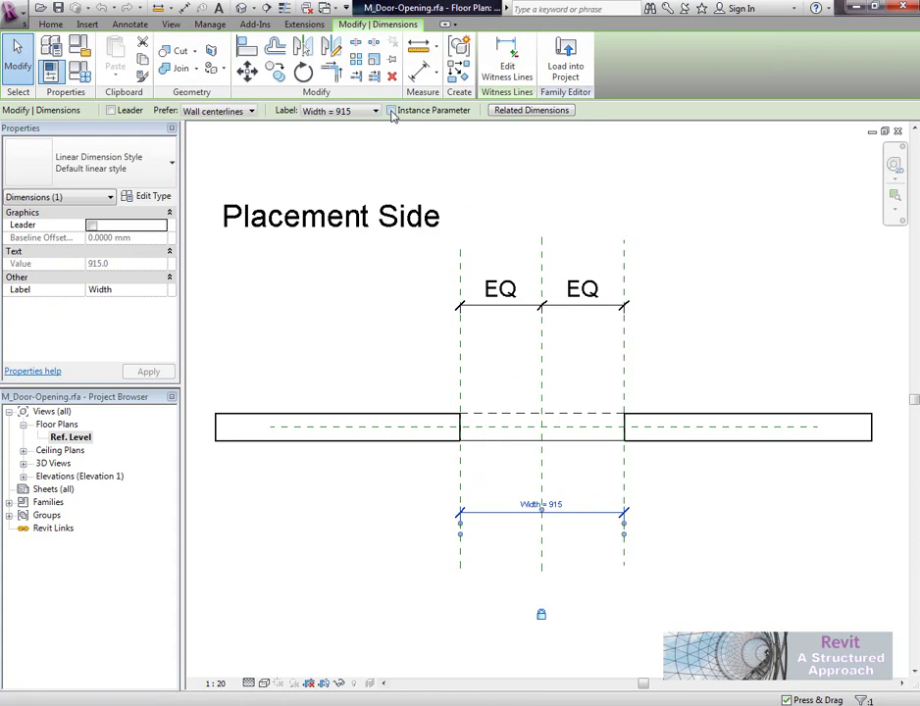
pyautogui.click(391, 111)
pyautogui.click(363, 309)
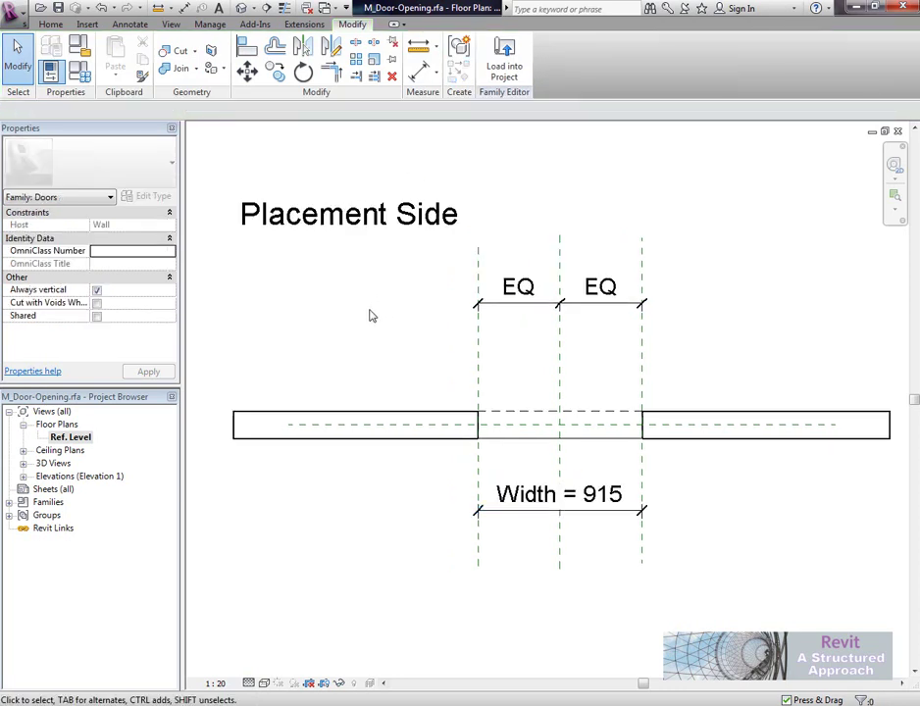
# In the Placement Side elevation, make the Height dimension an instance parameter.
pyautogui.click(22, 476)
pyautogui.doubleClick(83, 516)
pyautogui.click(317, 482)
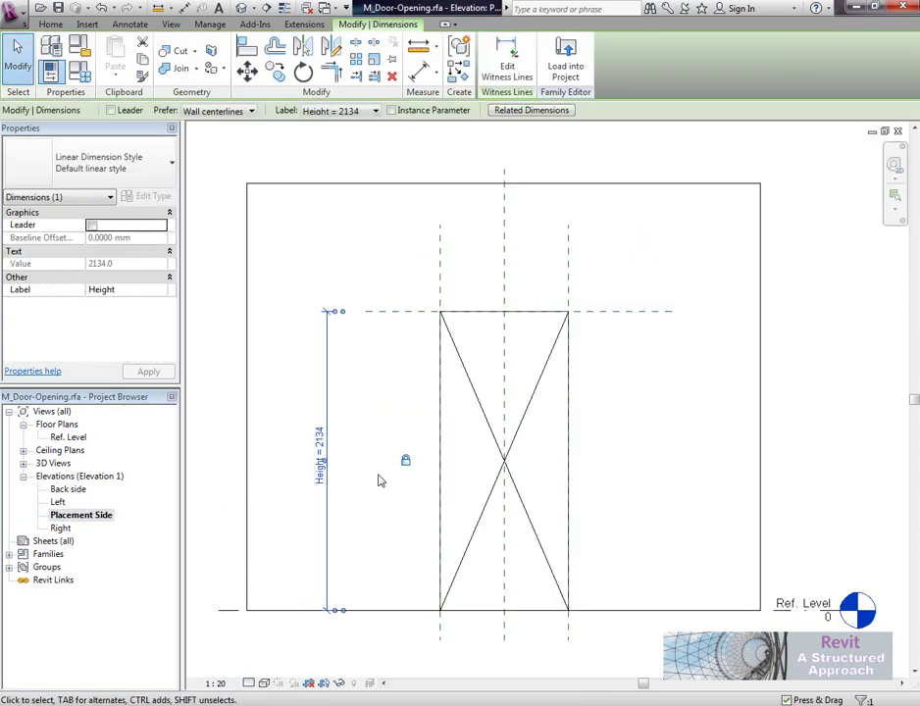
pyautogui.click(391, 111)
pyautogui.click(684, 410)
pyautogui.moveTo(656, 408); pyautogui.dragTo(680, 404, button='middle')
pyautogui.scroll(1, 540, 464)
pyautogui.scroll(2, 551, 402)
# Leave the symbol line's subcategory unchanged and reload the family into BLOCK 1, overwriting it.
pyautogui.click(578, 385)
pyautogui.scroll(-1, 586, 382)
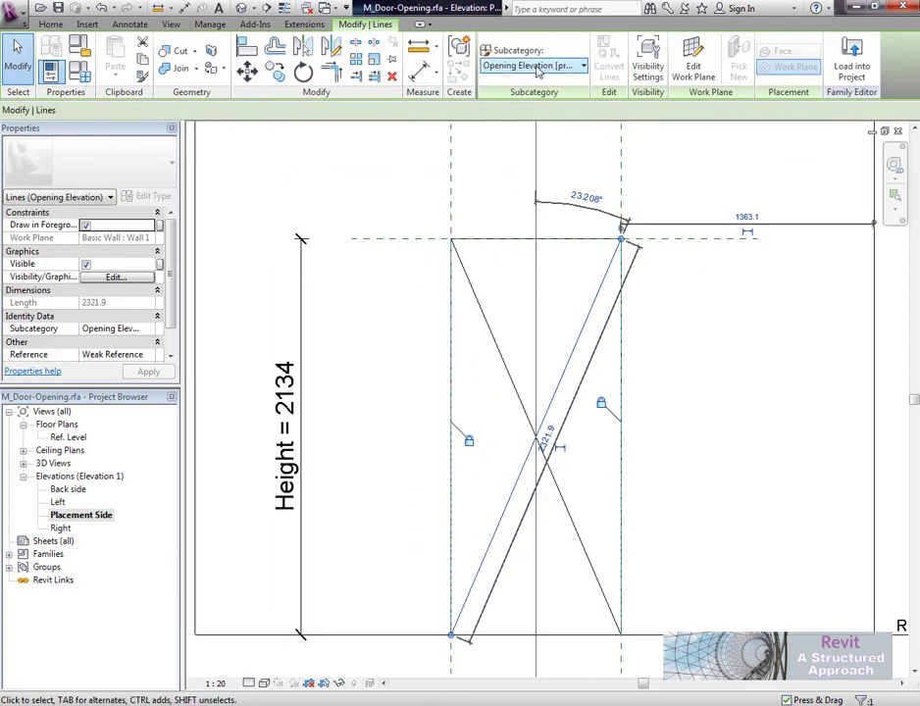
pyautogui.click(581, 68)
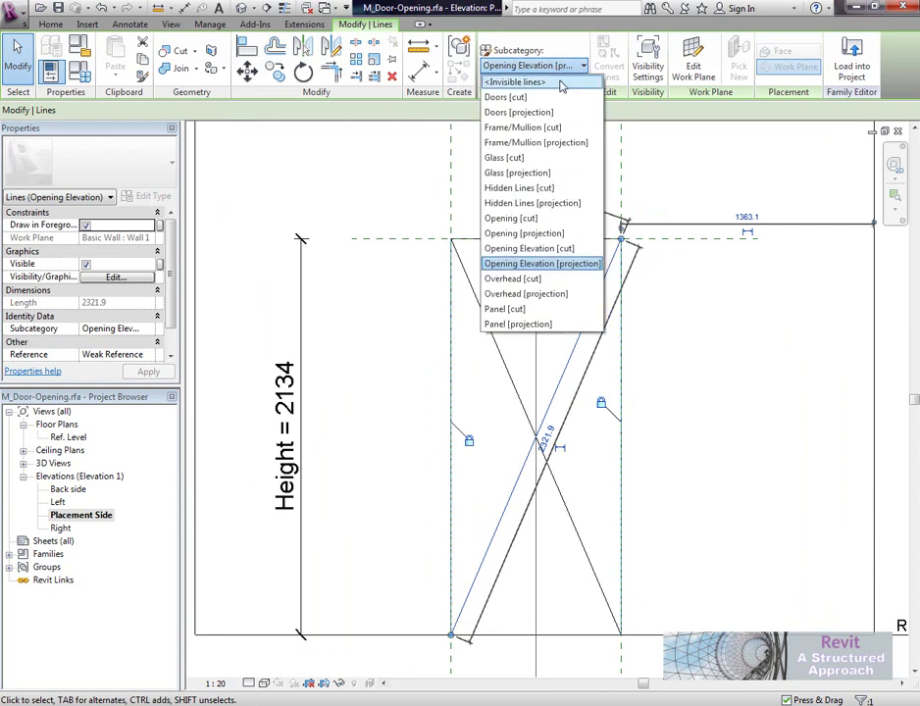
pyautogui.click(761, 147)
pyautogui.click(745, 341)
pyautogui.scroll(-2, 709, 324)
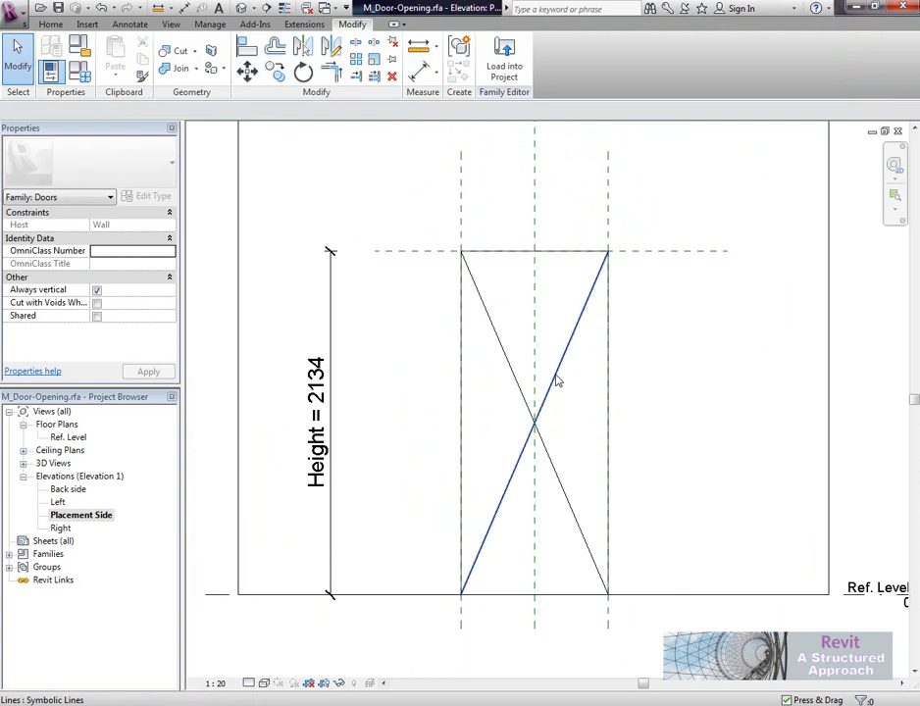
pyautogui.click(512, 72)
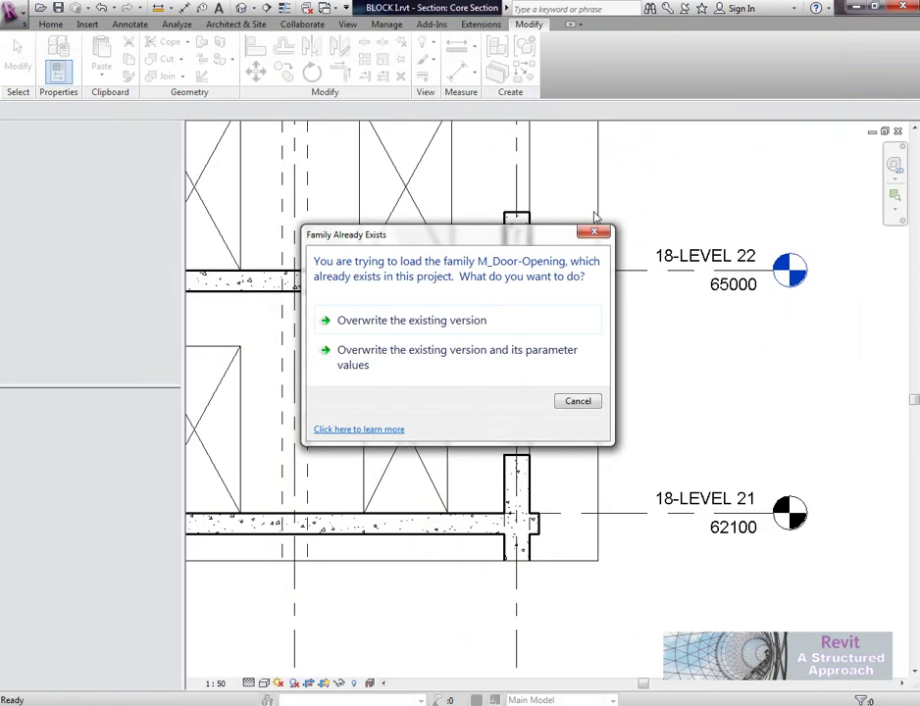
pyautogui.click(428, 357)
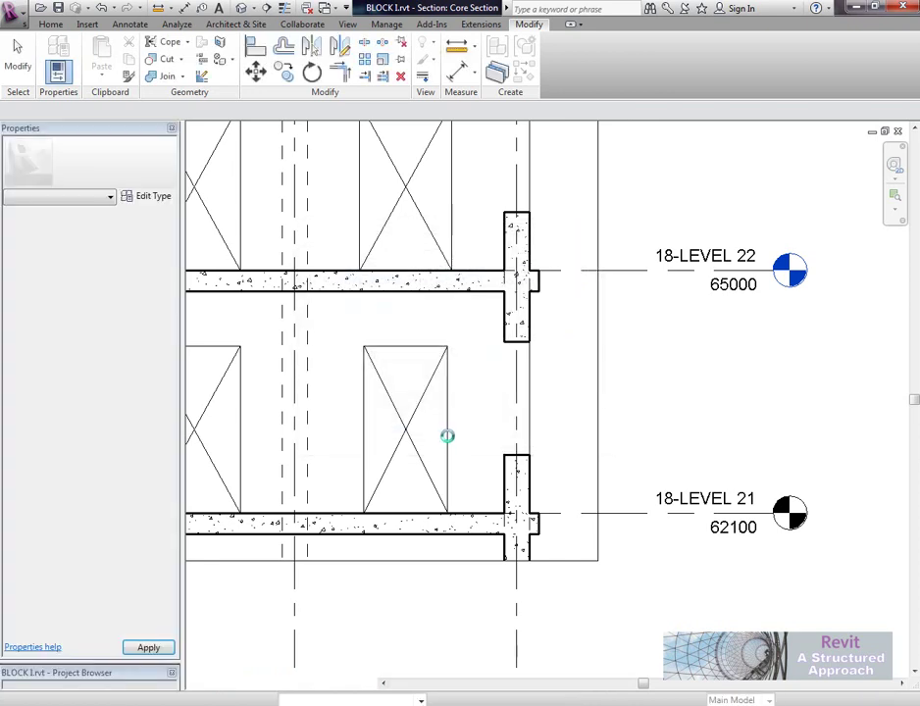
# Drag the door opening's left and right edges outward to about 1350 mm wide.
pyautogui.click(466, 439)
pyautogui.scroll(3, 465, 438)
pyautogui.scroll(1, 548, 413)
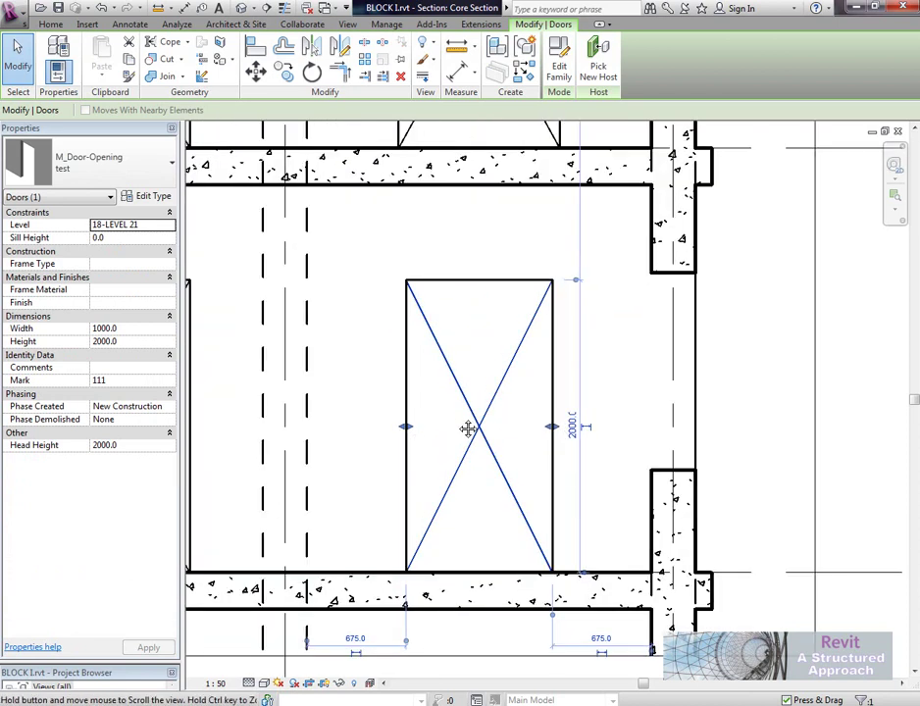
pyautogui.moveTo(414, 442); pyautogui.dragTo(440, 424, button='middle')
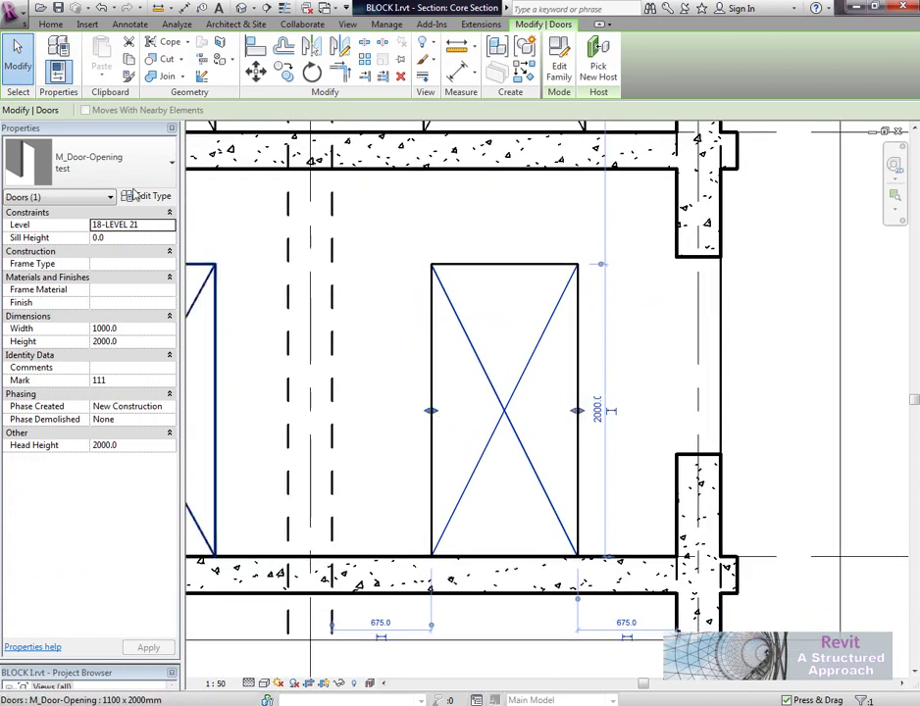
pyautogui.click(384, 353)
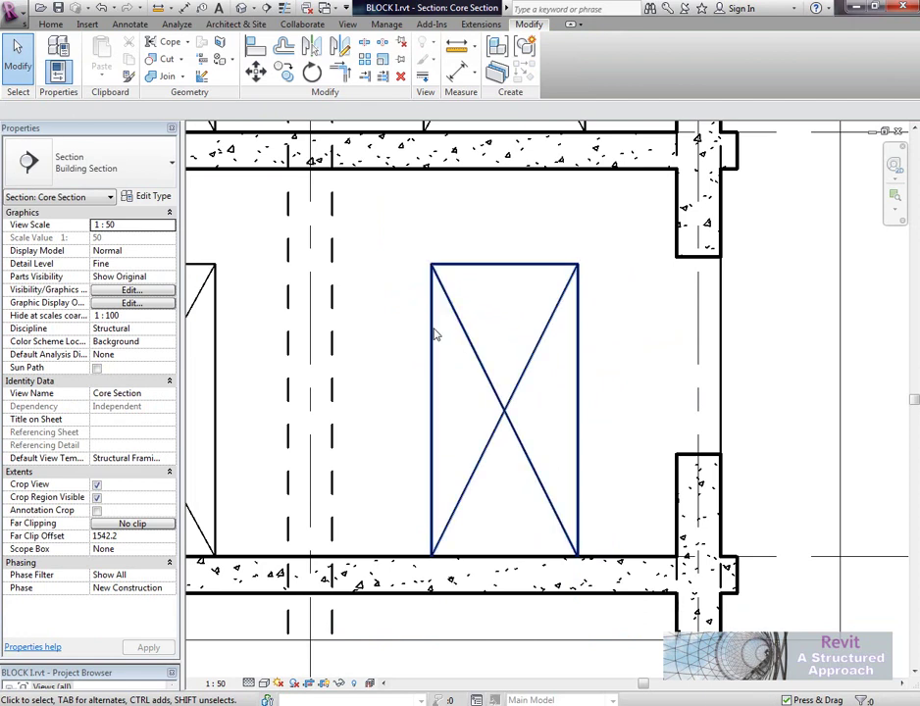
pyautogui.click(434, 355)
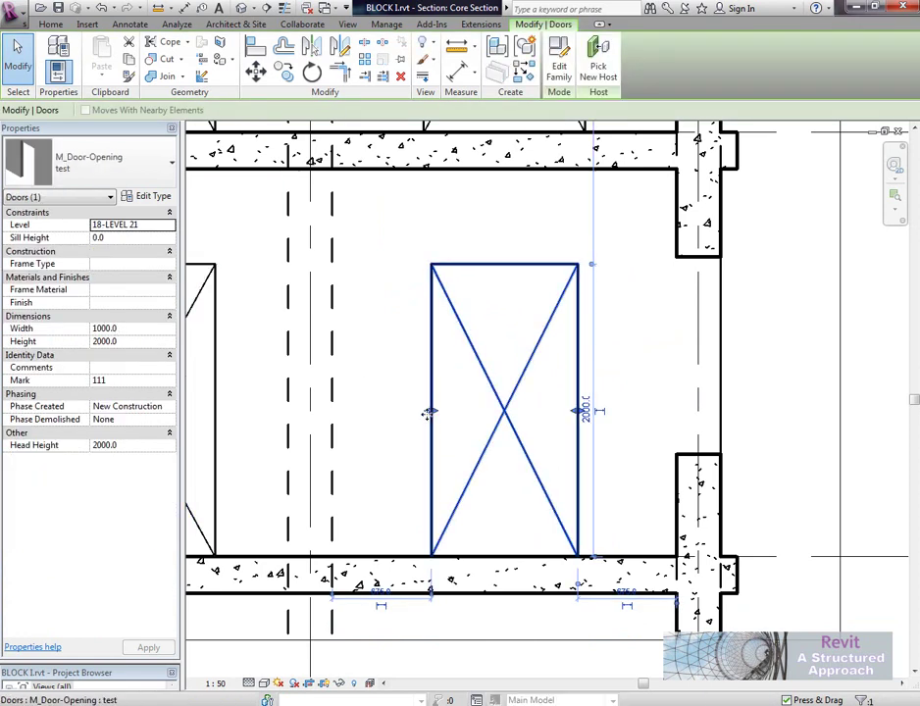
pyautogui.moveTo(428, 413); pyautogui.dragTo(405, 415)
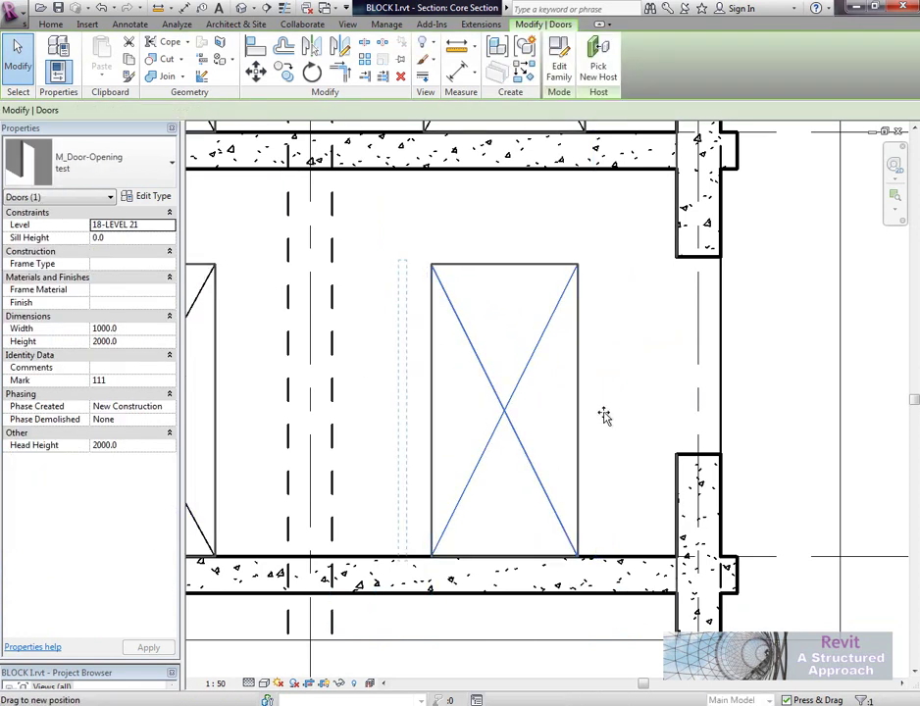
pyautogui.moveTo(577, 411)
pyautogui.mouseDown()
pyautogui.moveTo(592, 415)
pyautogui.moveTo(602, 452)
pyautogui.mouseUp()
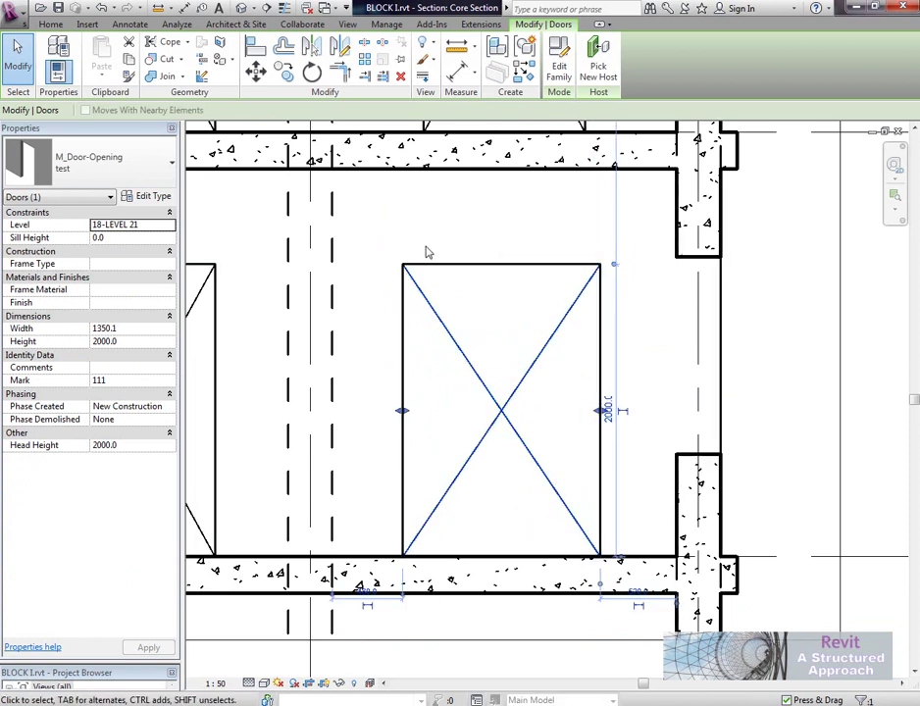
# Set the opening's instance Width to 1250 and Height to 1800 in Properties.
pyautogui.click(126, 330)
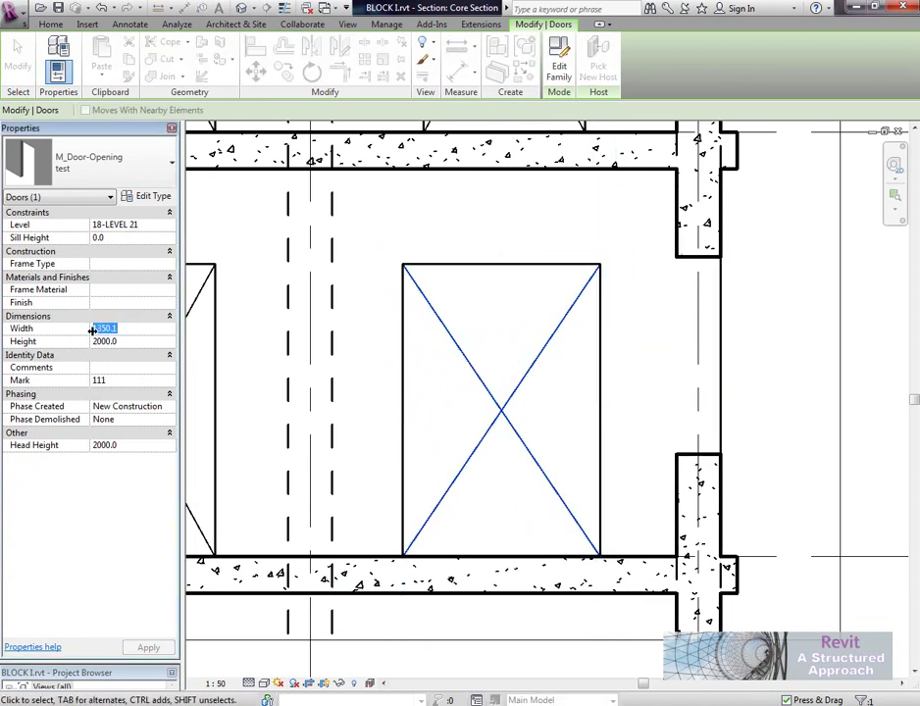
pyautogui.write('125')
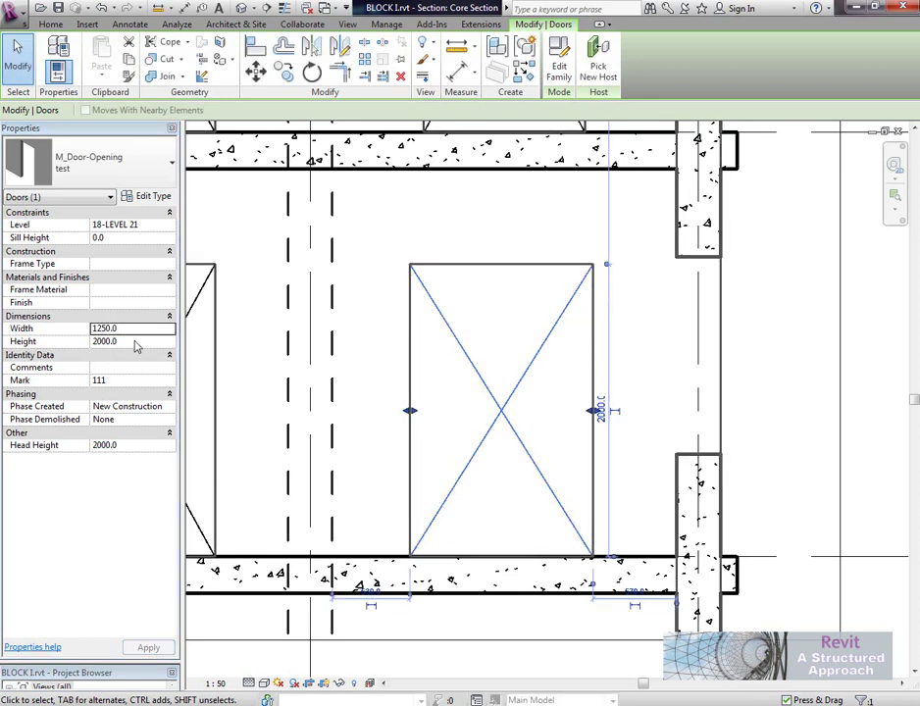
pyautogui.click(138, 340)
pyautogui.write('180')
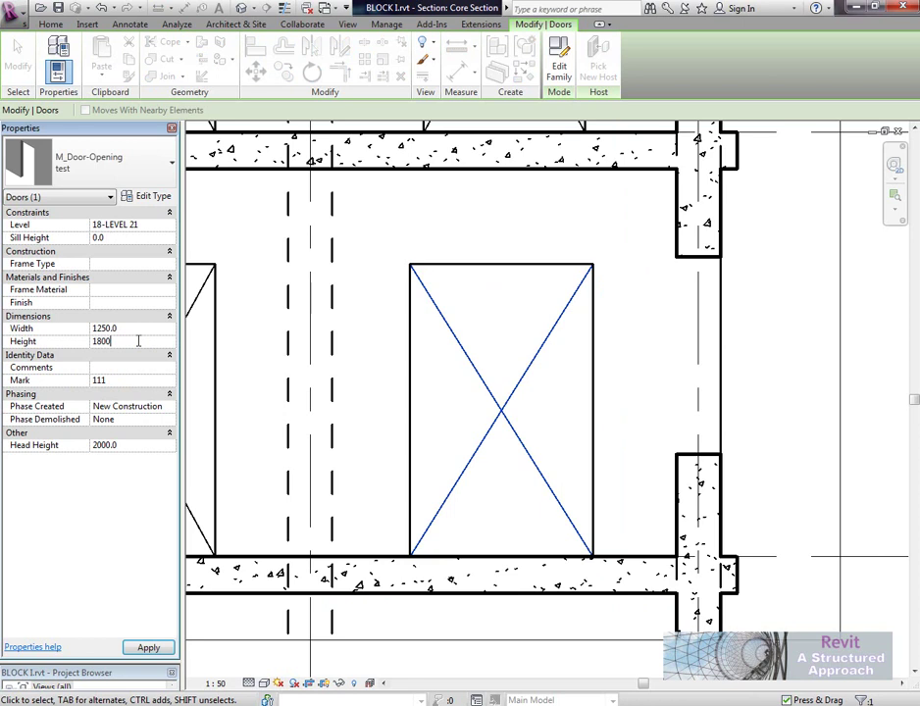
pyautogui.click(534, 221)
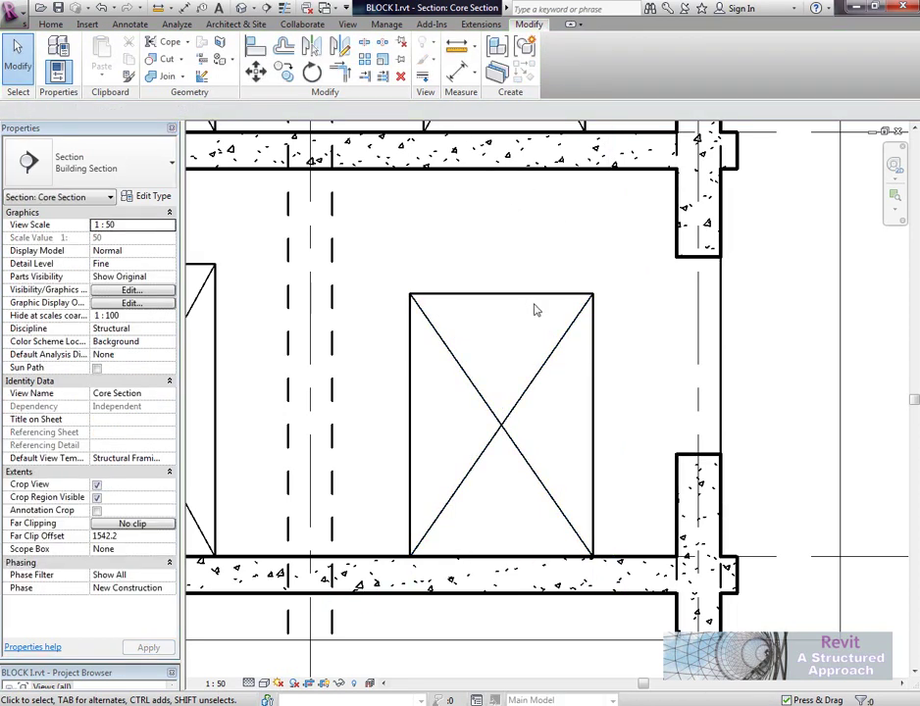
pyautogui.scroll(-1, 549, 311)
pyautogui.scroll(-2, 550, 324)
pyautogui.scroll(-1, 547, 295)
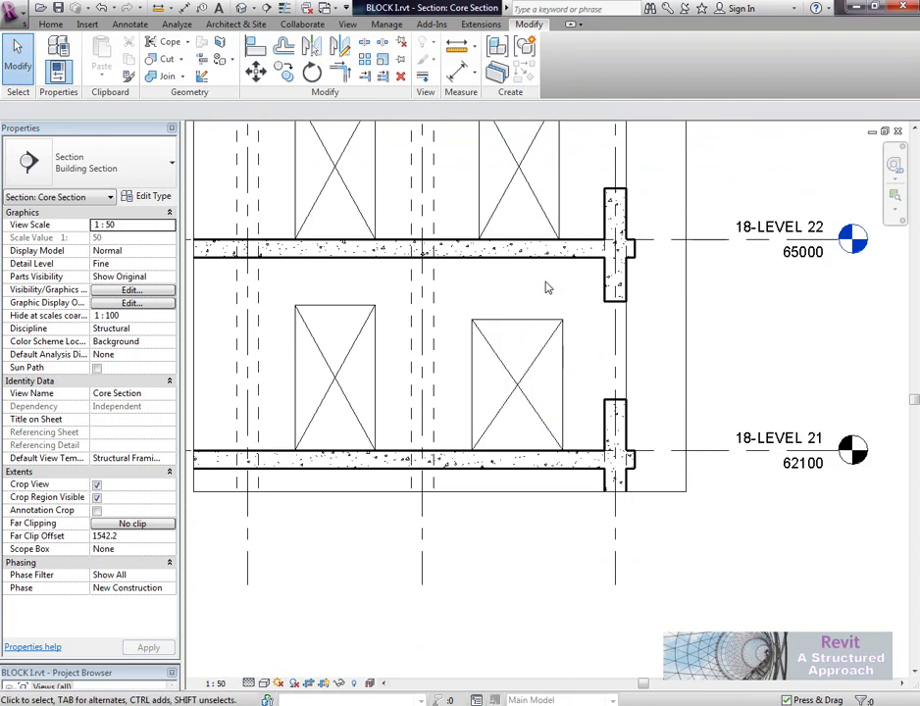
pyautogui.moveTo(548, 287)
pyautogui.mouseDown(button='middle')
pyautogui.moveTo(596, 350)
pyautogui.moveTo(501, 345)
pyautogui.mouseUp(button='middle')
pyautogui.scroll(-1, 569, 328)
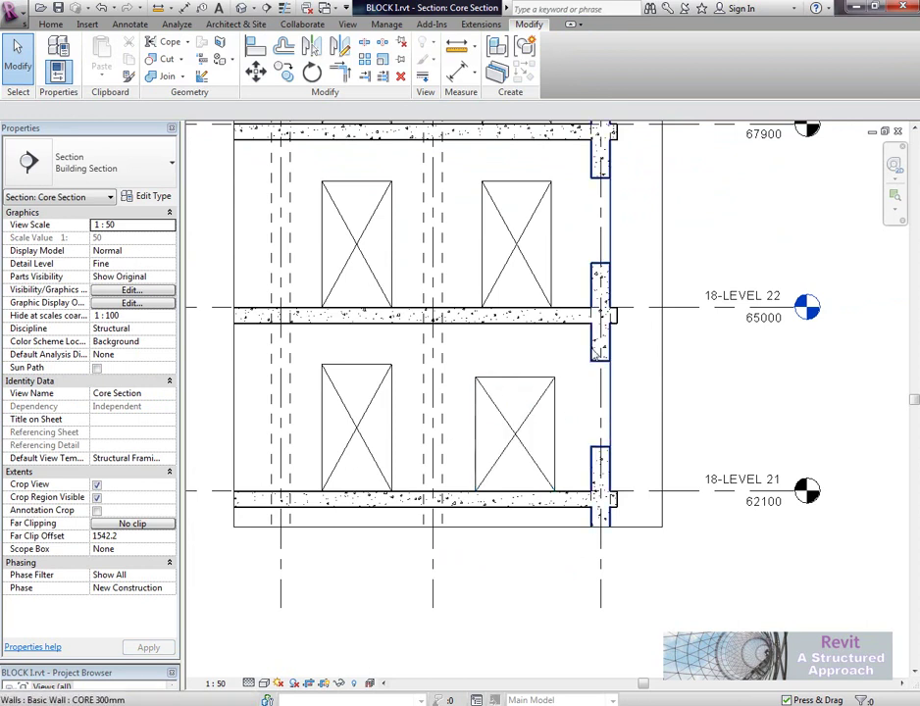
pyautogui.moveTo(633, 305); pyautogui.dragTo(656, 403, button='middle')
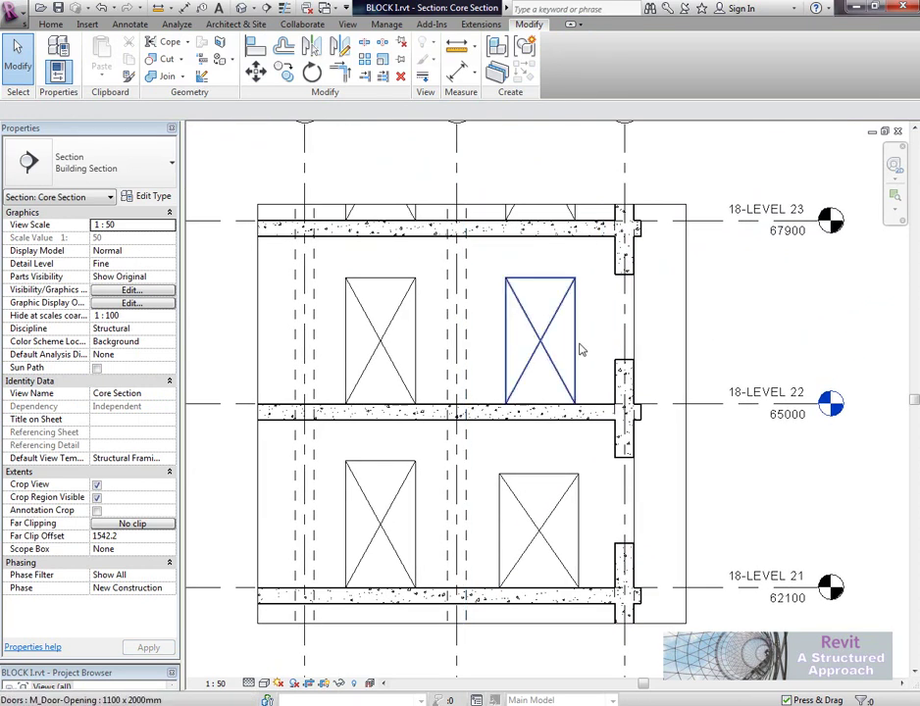